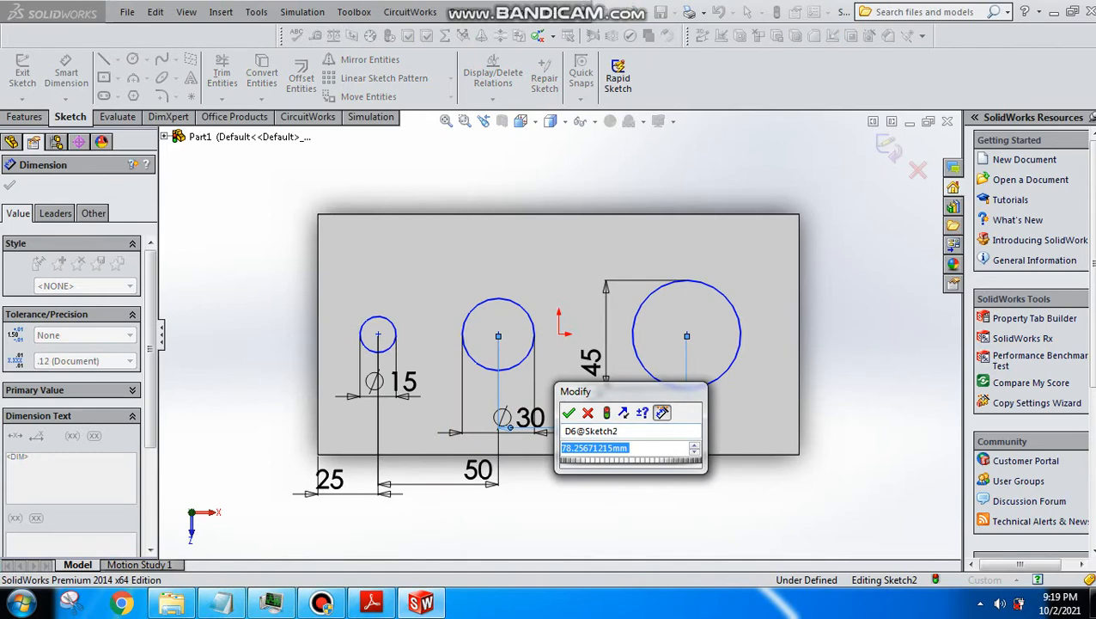
Step: Set the horizontal distance between the centres of the 30 mm and 45 mm circles to 75 mm
{"action": "type", "text": "75"}
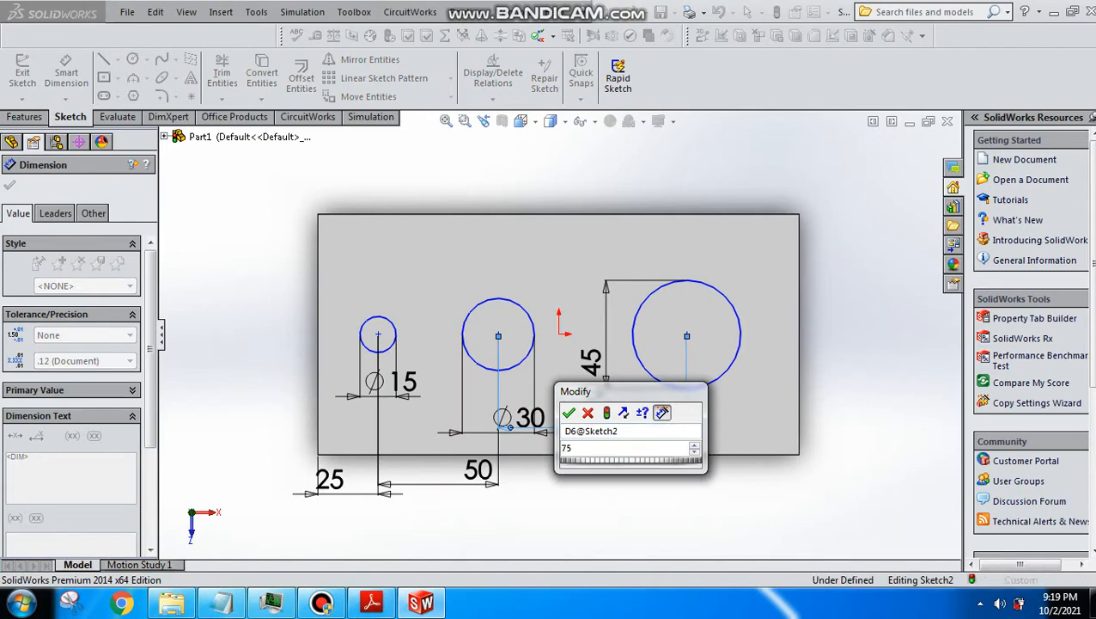
{"action": "key", "text": "Return"}
{"action": "left_click", "coordinate": [372, 601]}
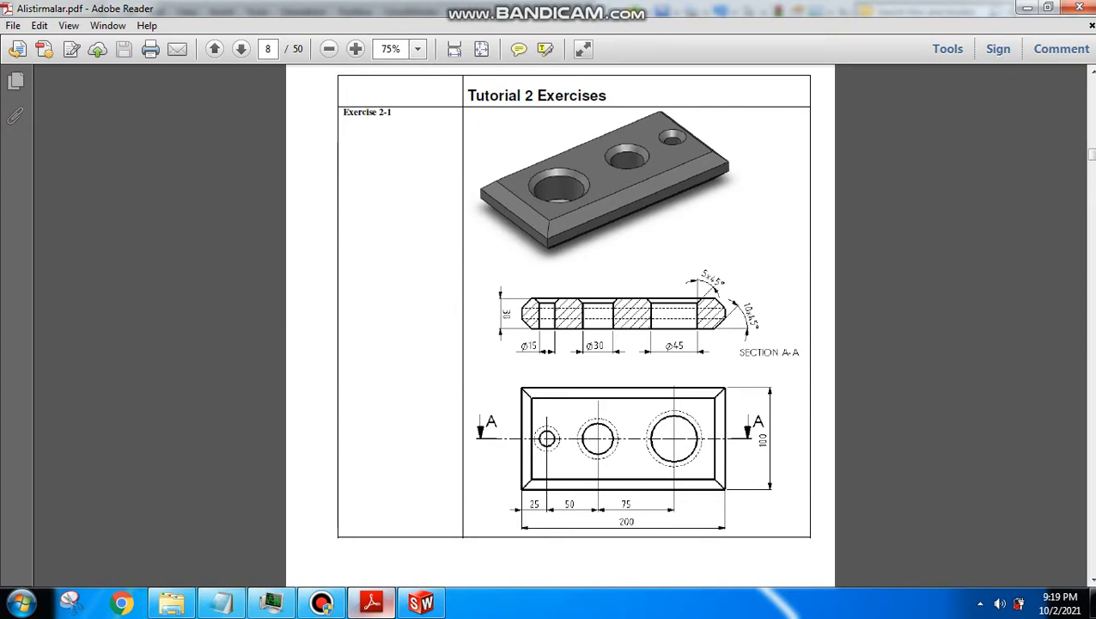
{"action": "left_click", "coordinate": [372, 602]}
{"action": "key", "text": "Escape"}
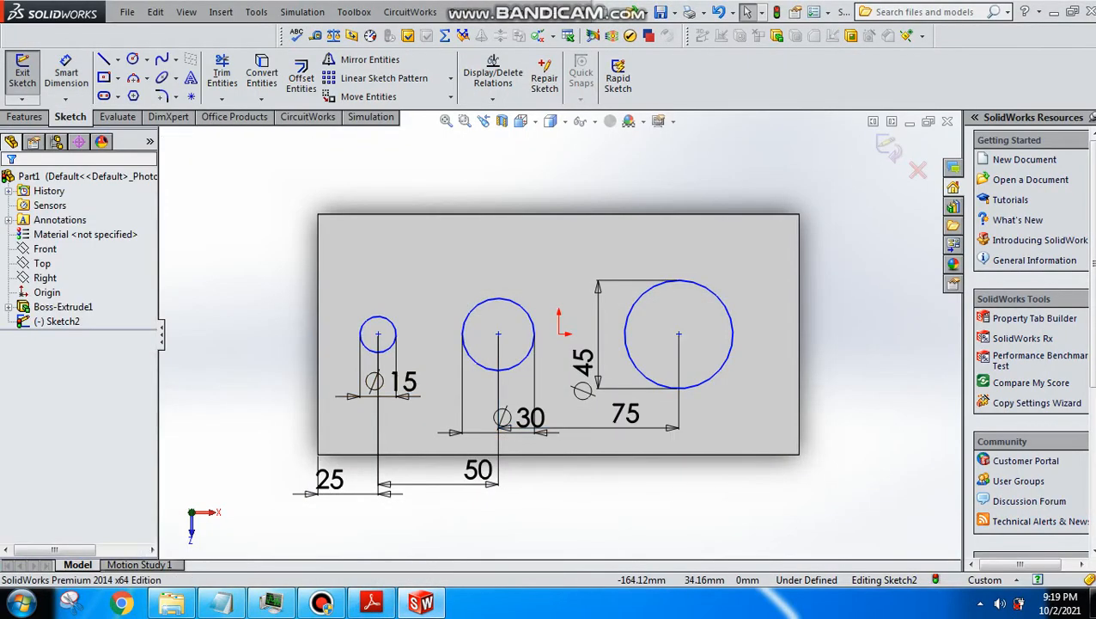
Step: Cut the three sketched circles through the entire block with an Extruded Cut set to Through All
{"action": "left_click", "coordinate": [25, 117]}
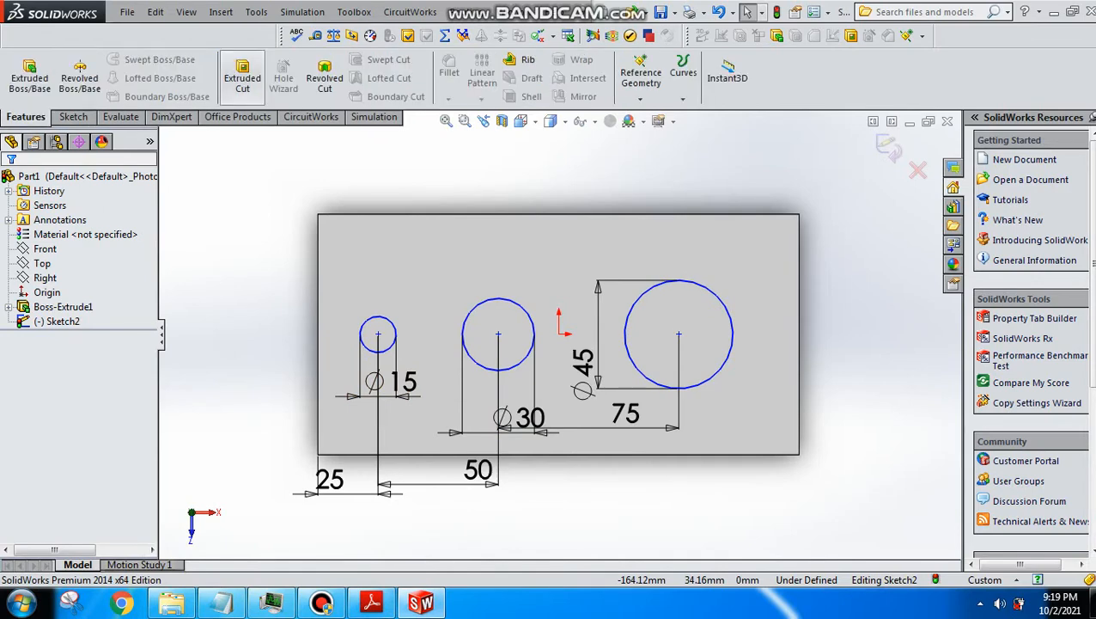
{"action": "left_click", "coordinate": [242, 78]}
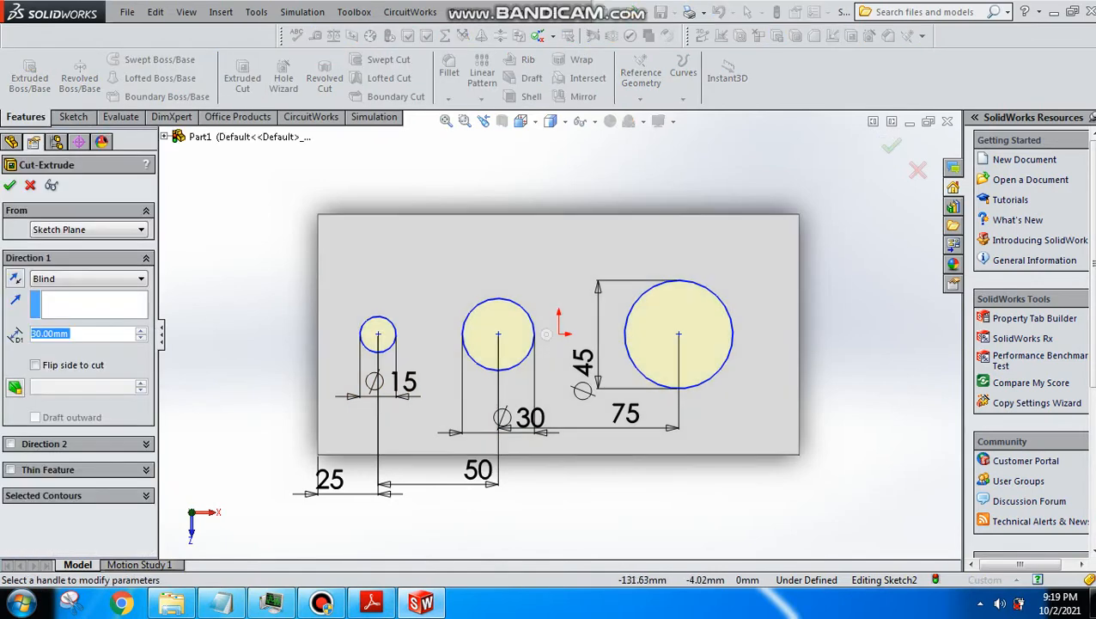
{"action": "left_click", "coordinate": [88, 279]}
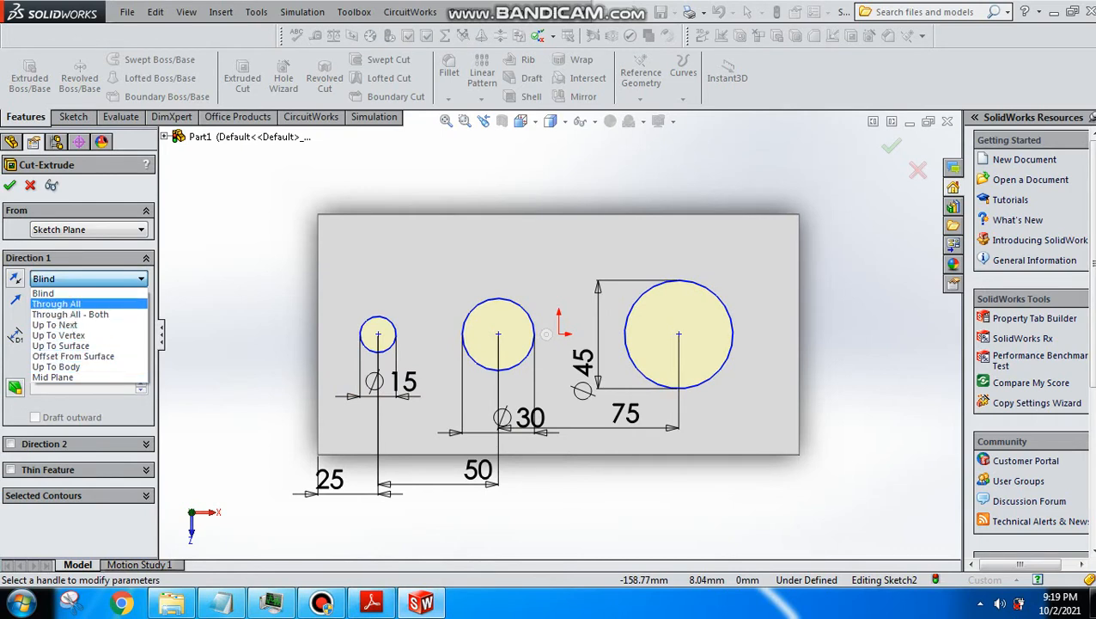
{"action": "left_click", "coordinate": [55, 304]}
{"action": "key", "text": "Return"}
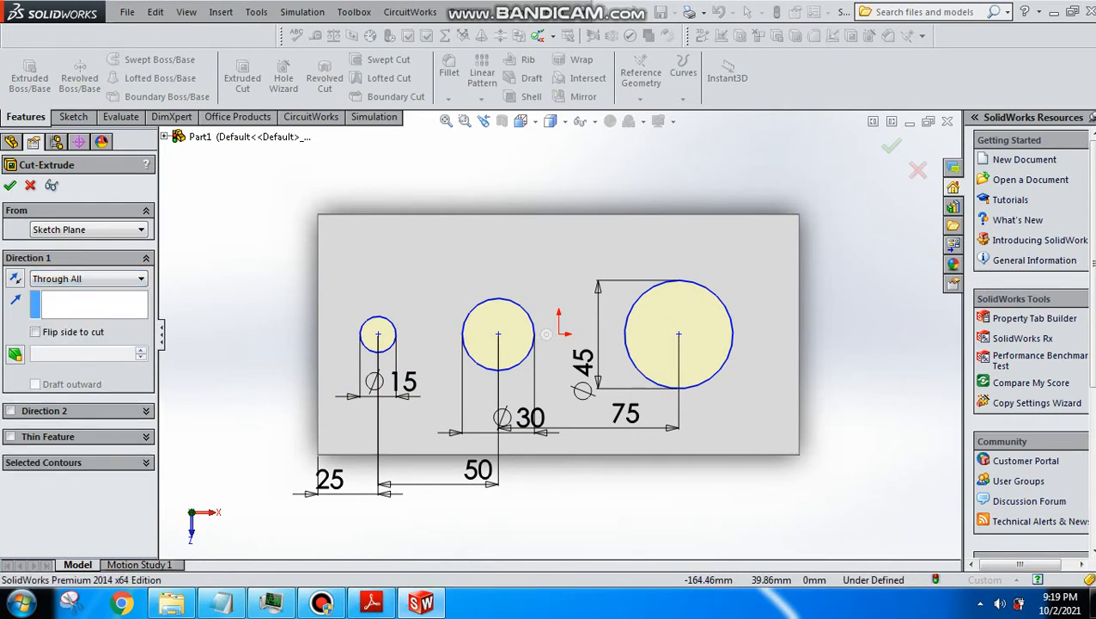
Step: Fillet the top edges of the three holes with a 4 mm radius, consulting the Exercise 2-1 drawing
{"action": "middle_click_drag", "start_coordinate": [550, 429], "coordinate": [494, 425]}
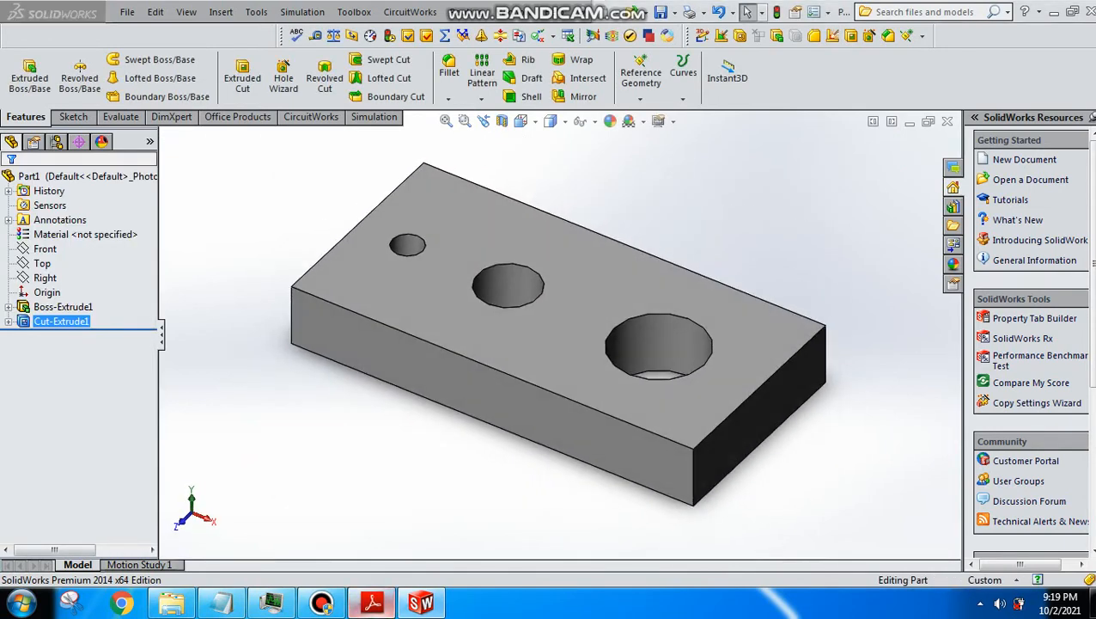
{"action": "left_click", "coordinate": [371, 602]}
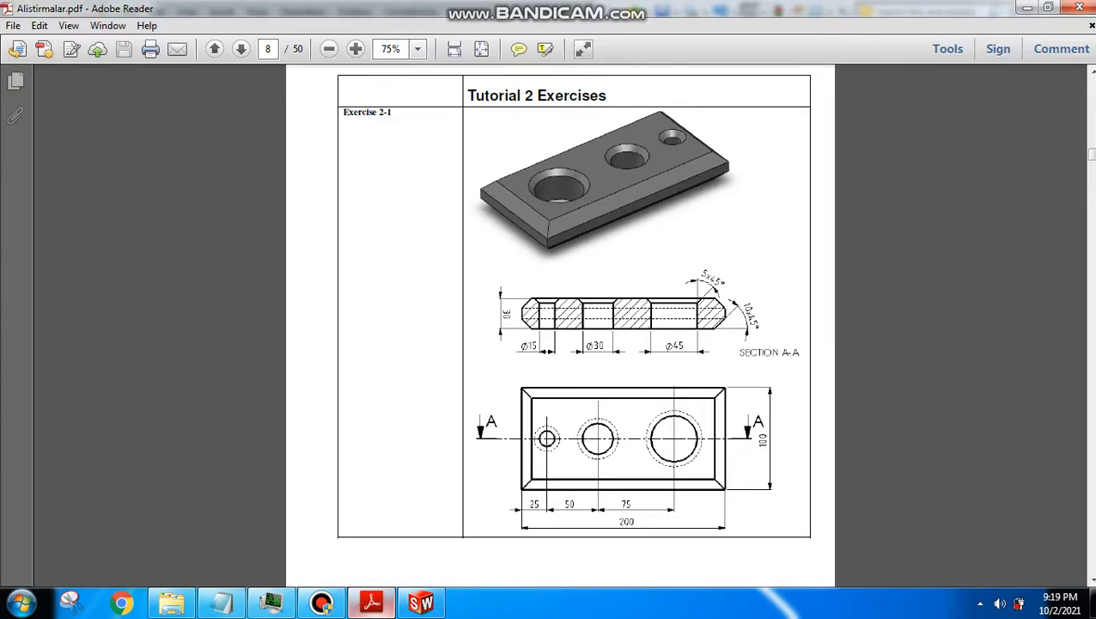
{"action": "left_click", "coordinate": [421, 602]}
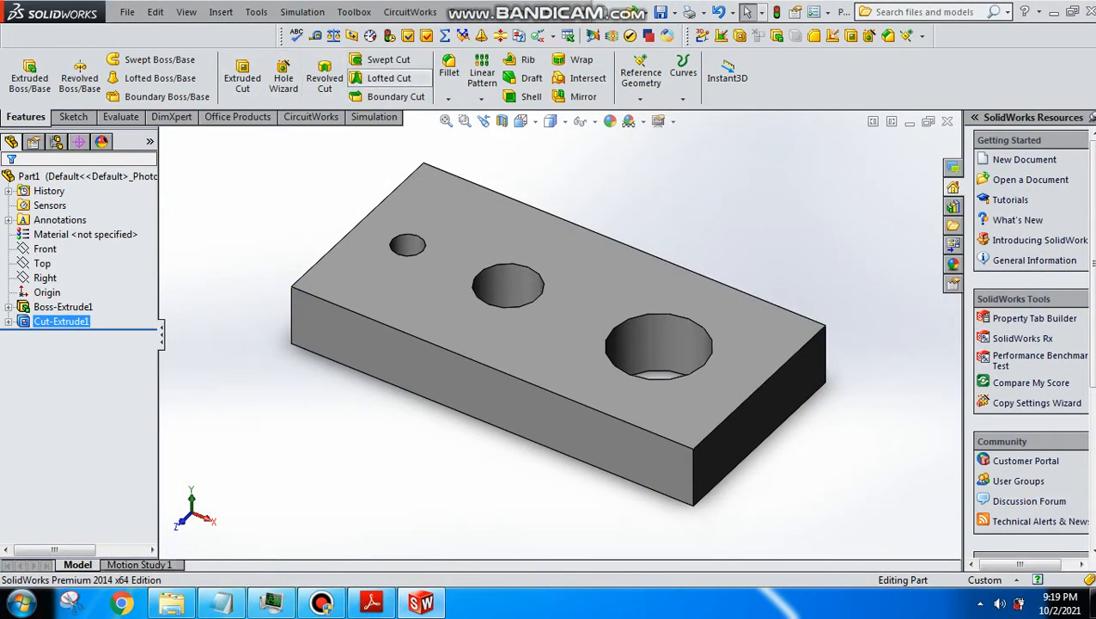
{"action": "left_click", "coordinate": [448, 68]}
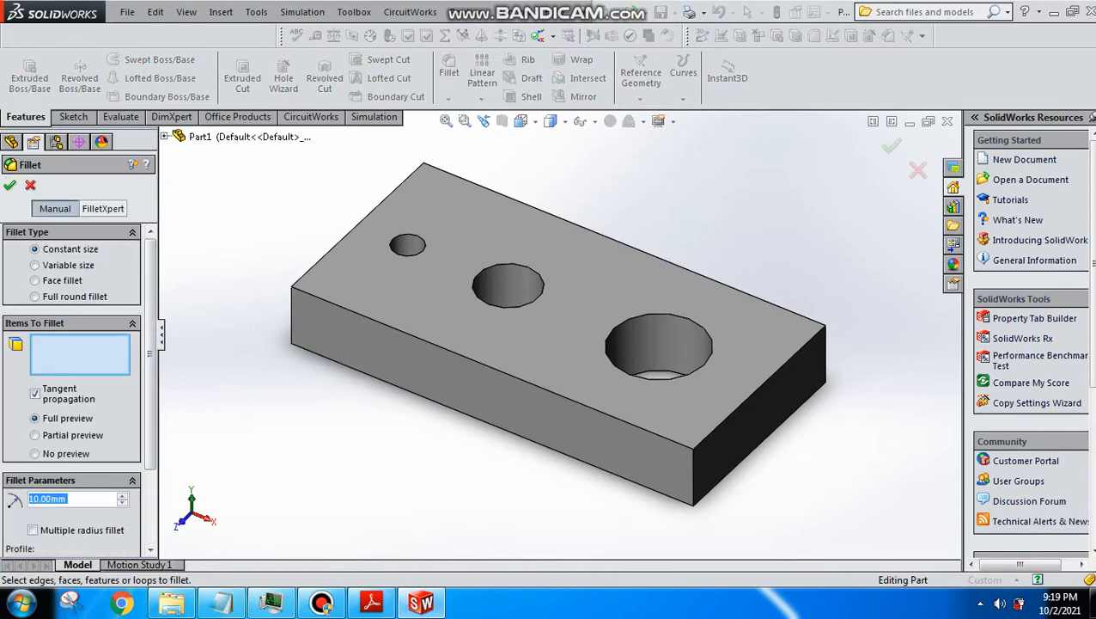
{"action": "type", "text": "4"}
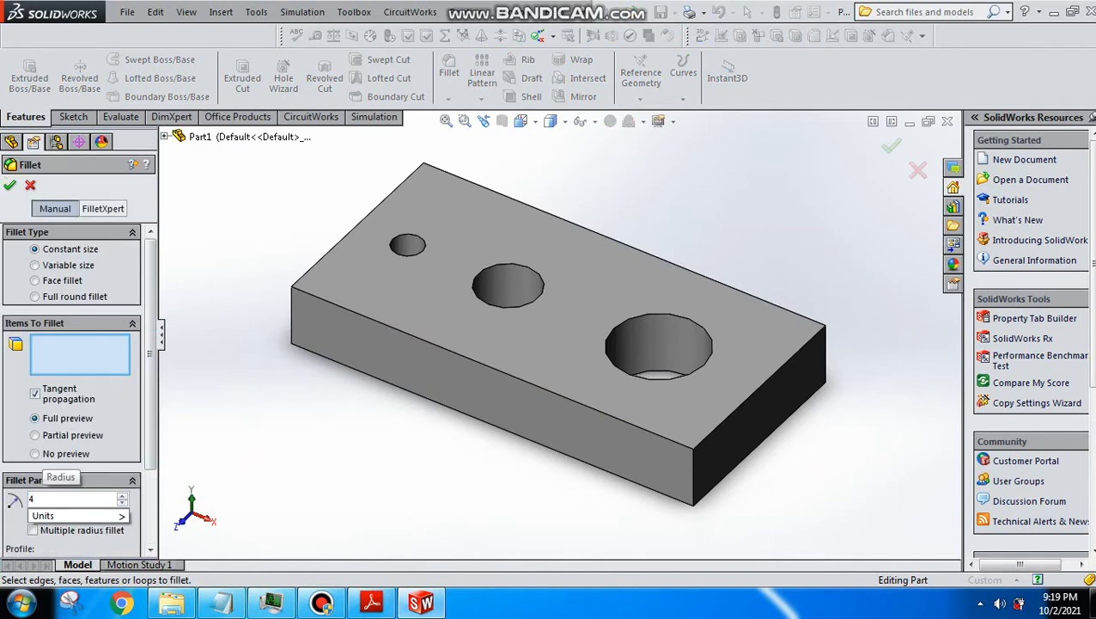
{"action": "key", "text": "Return"}
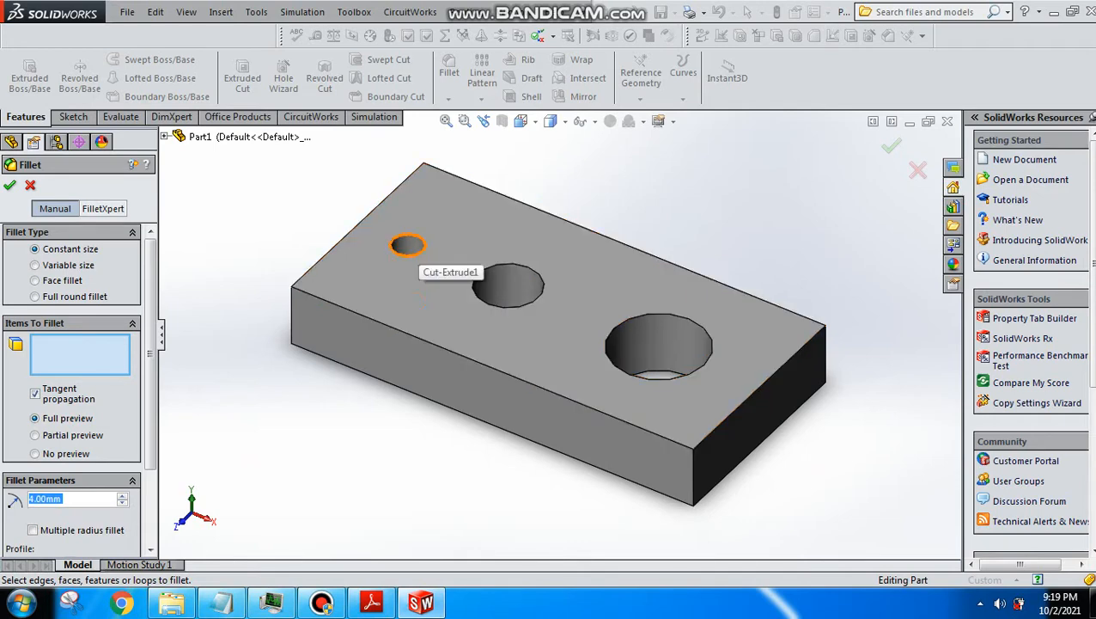
{"action": "left_click", "coordinate": [409, 253]}
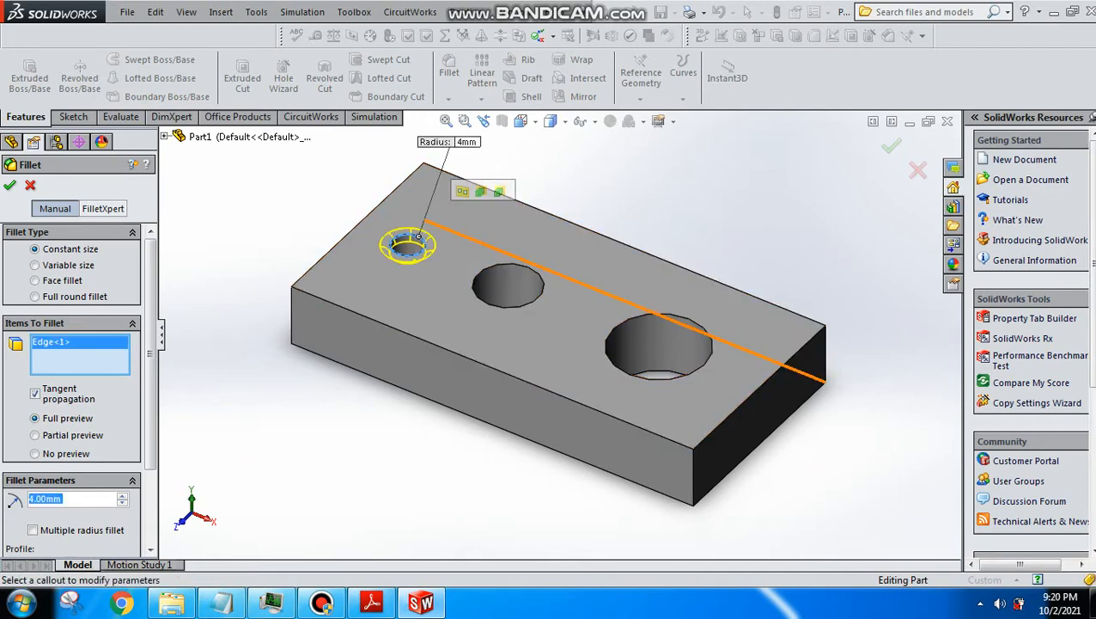
{"action": "left_click", "coordinate": [543, 290]}
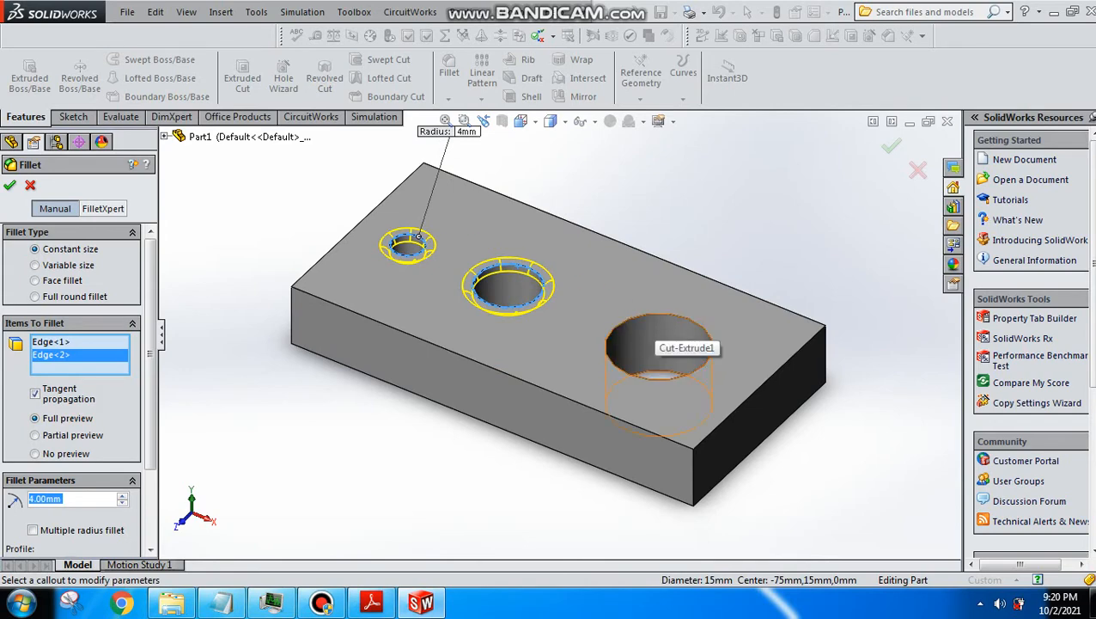
{"action": "left_click", "coordinate": [653, 323]}
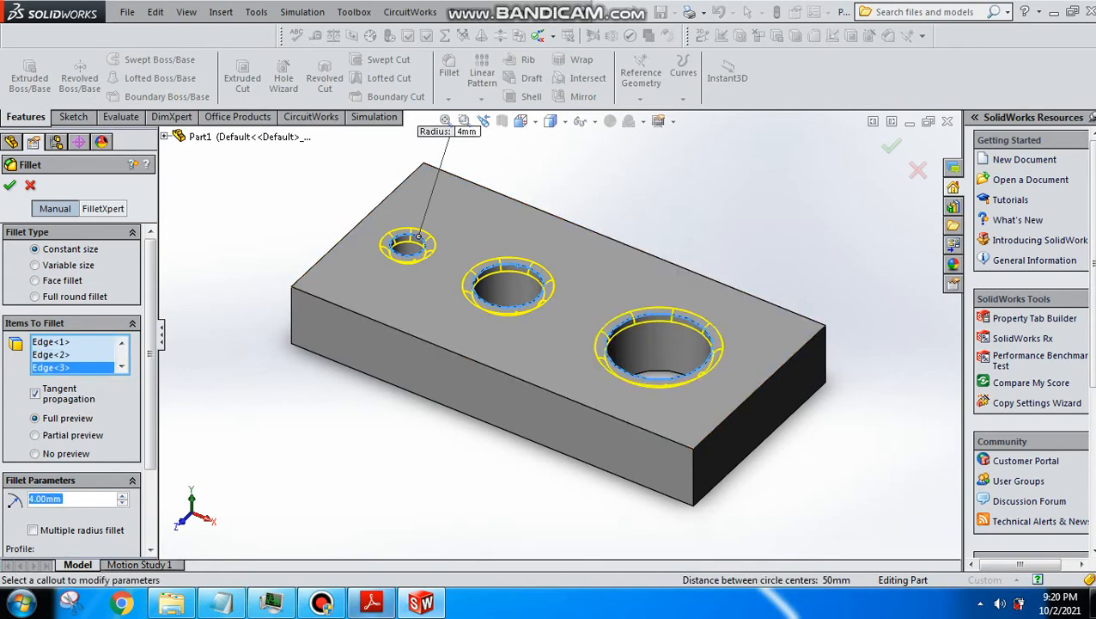
{"action": "left_click", "coordinate": [372, 602]}
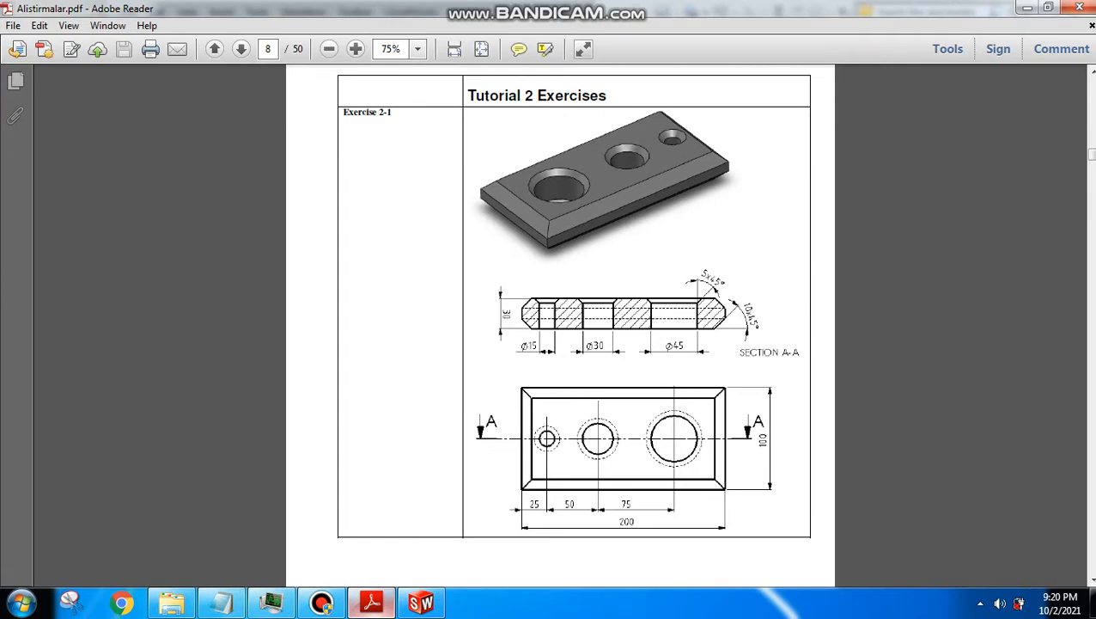
{"action": "left_click", "coordinate": [421, 602]}
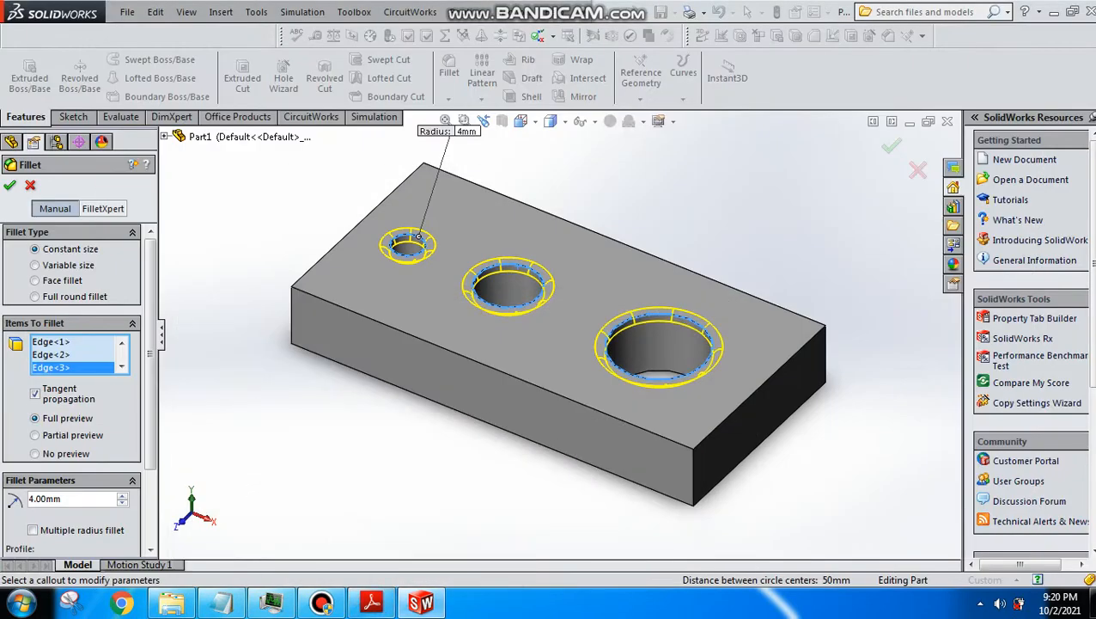
{"action": "key", "text": "Return"}
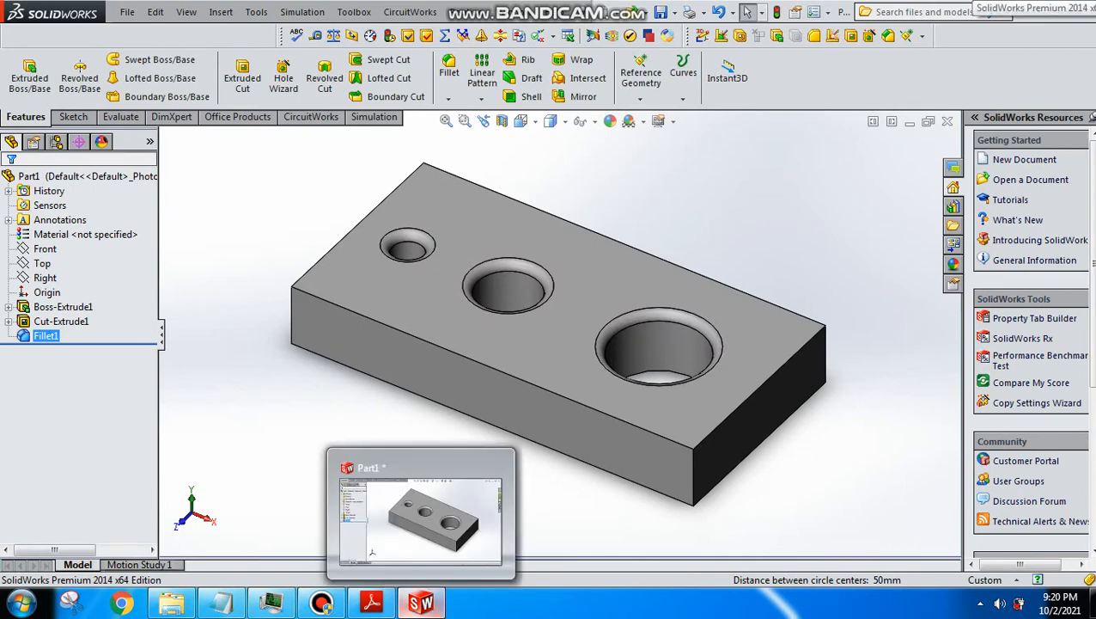
Step: Check the hole edge treatment in the Exercise 2-1 drawing and review the settings of the hole fillet
{"action": "left_click", "coordinate": [421, 602]}
{"action": "left_click", "coordinate": [421, 602]}
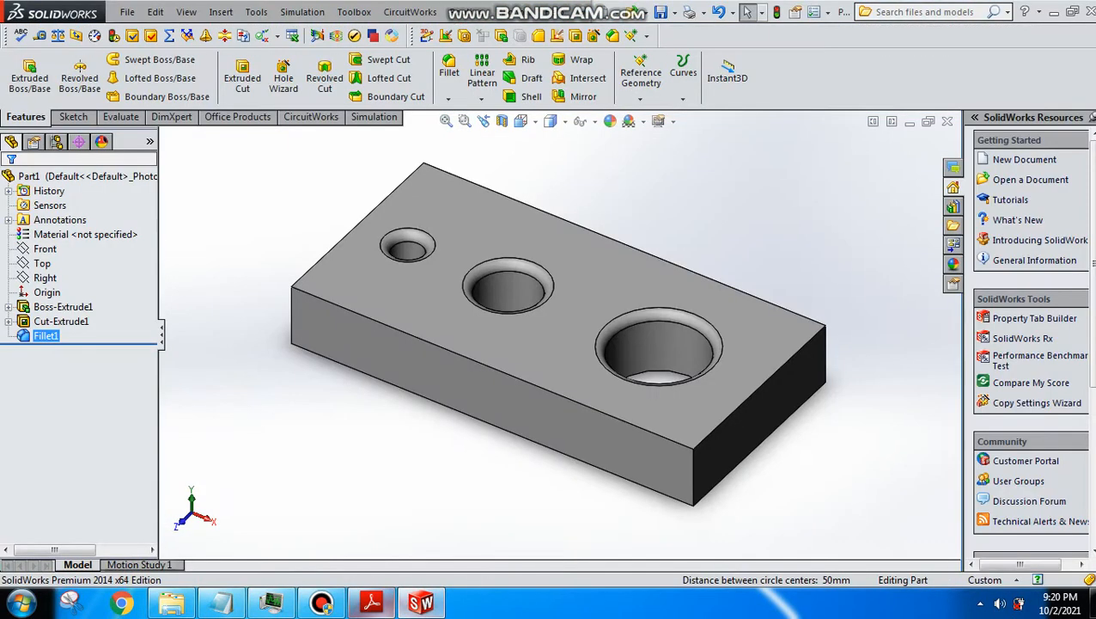
{"action": "left_click", "coordinate": [371, 602]}
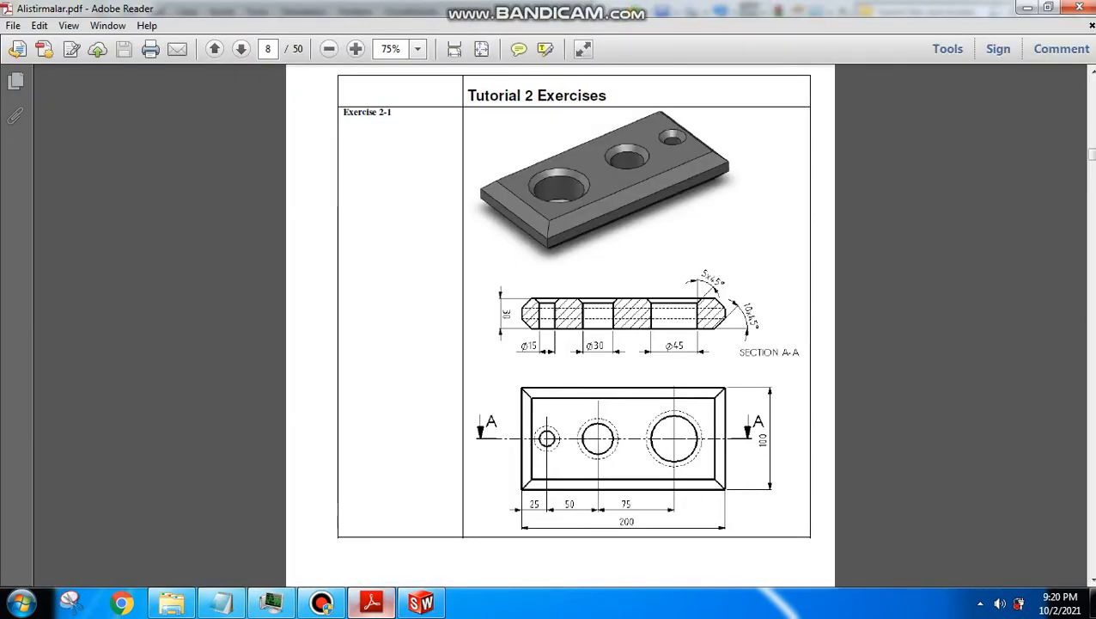
{"action": "left_click", "coordinate": [371, 603]}
{"action": "middle_click_drag", "start_coordinate": [548, 361], "coordinate": [524, 352]}
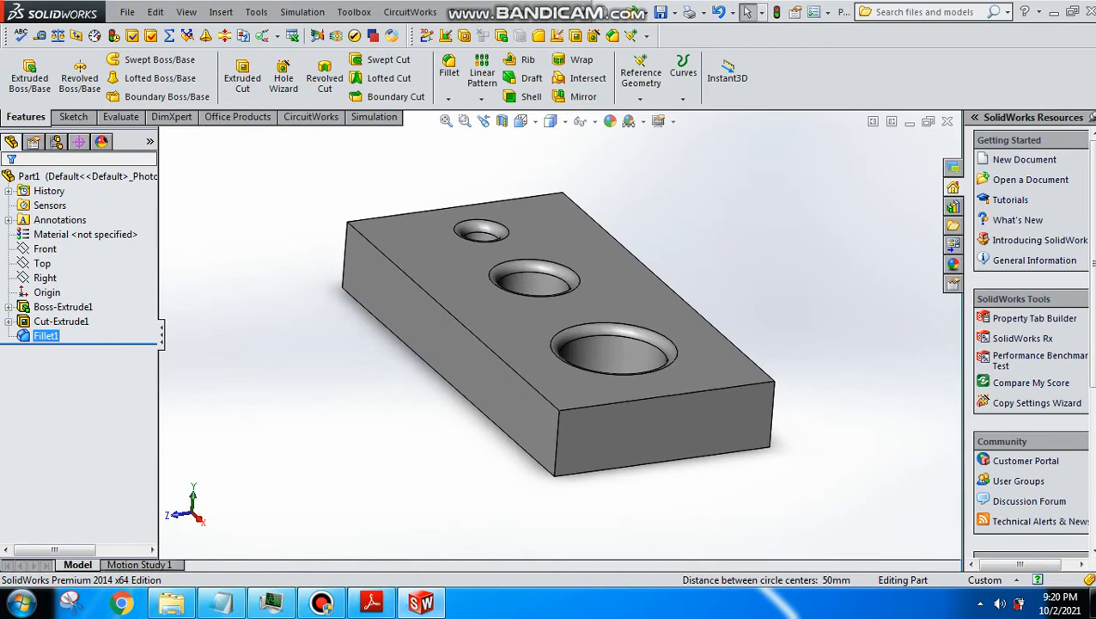
{"action": "right_click", "coordinate": [44, 335]}
{"action": "left_click", "coordinate": [48, 307]}
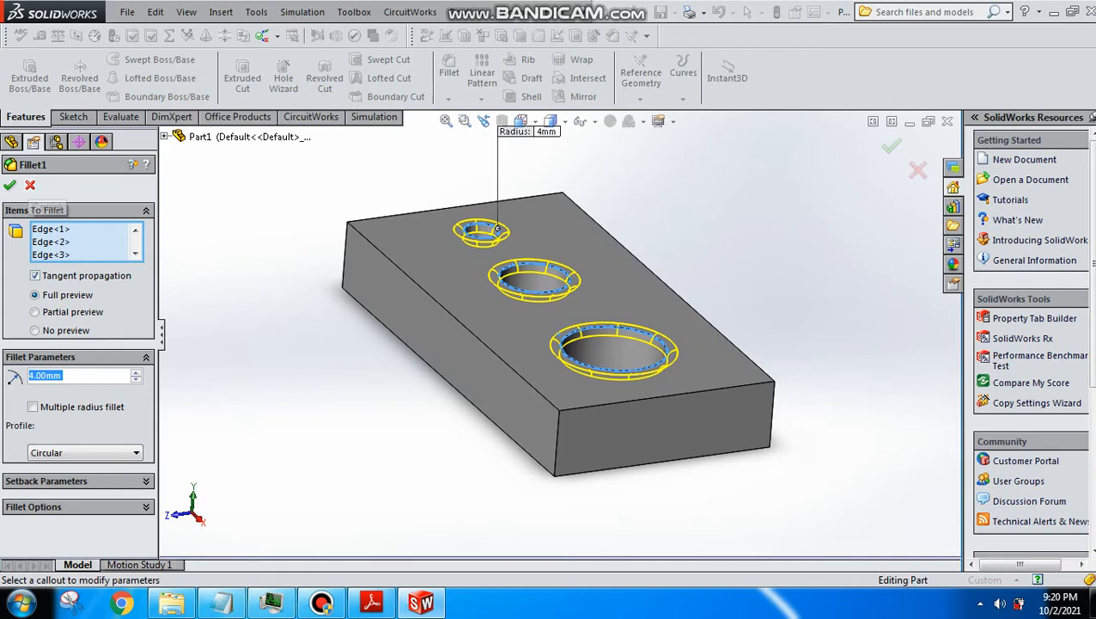
{"action": "left_click", "coordinate": [30, 186]}
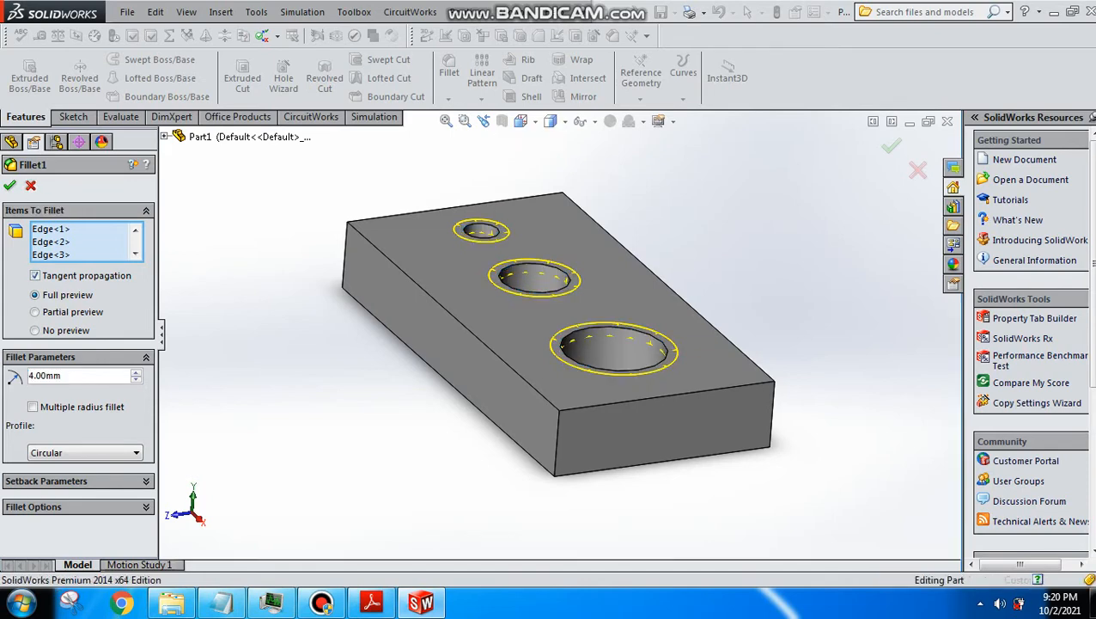
Step: Delete the fillet feature from the three hole edges
{"action": "left_click", "coordinate": [447, 99]}
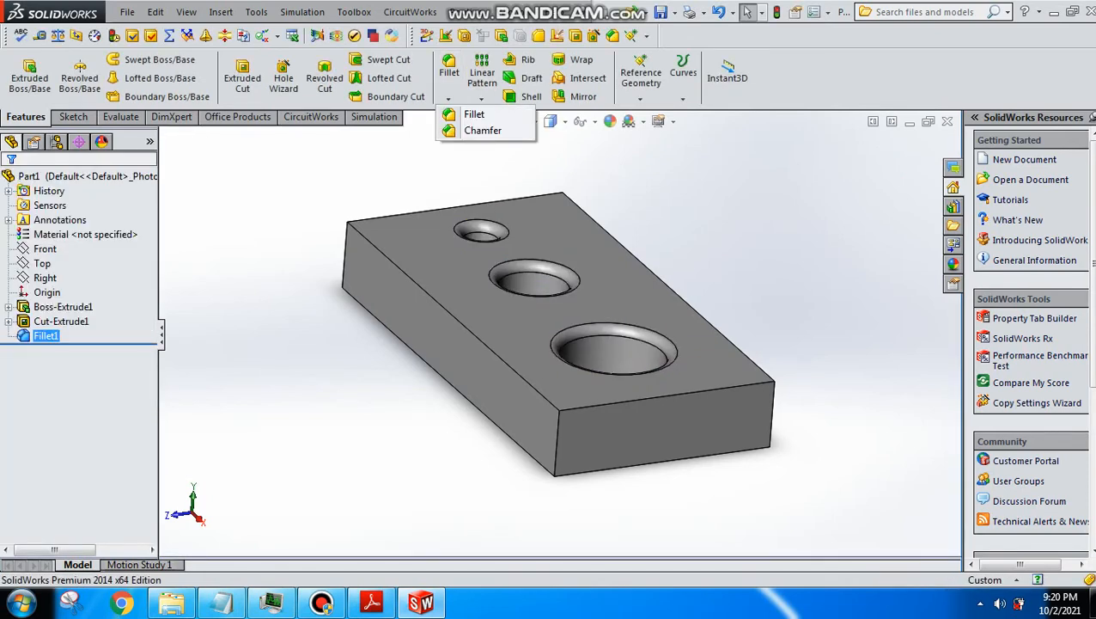
{"action": "right_click", "coordinate": [44, 335]}
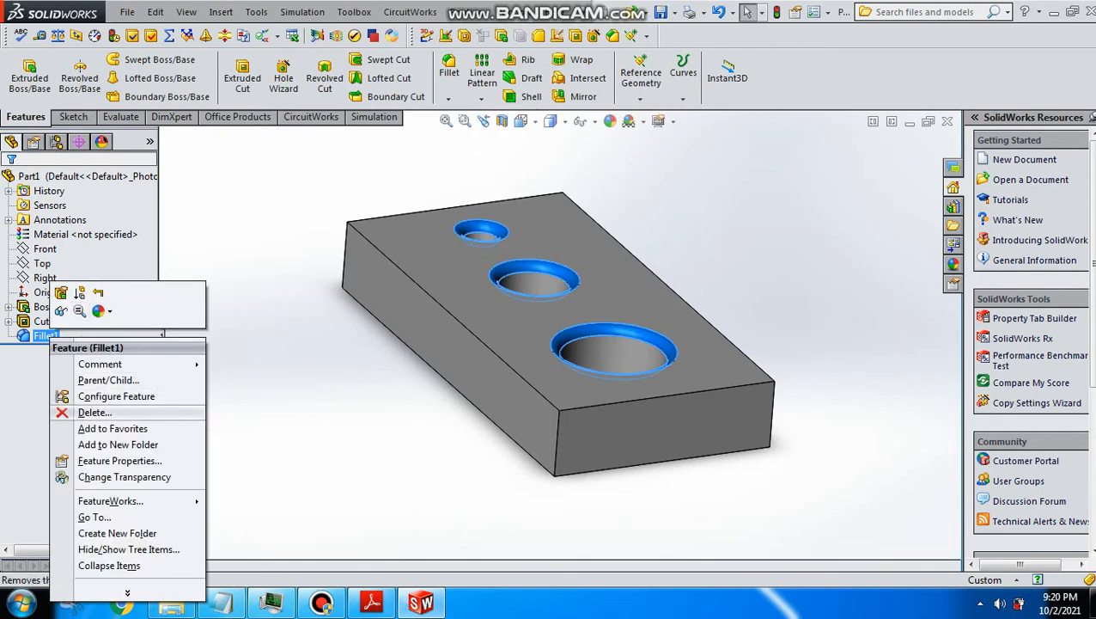
{"action": "left_click", "coordinate": [95, 412]}
Step: Chamfer the top edges of the three holes with a 5 mm distance at 45 degrees
{"action": "left_click", "coordinate": [447, 99]}
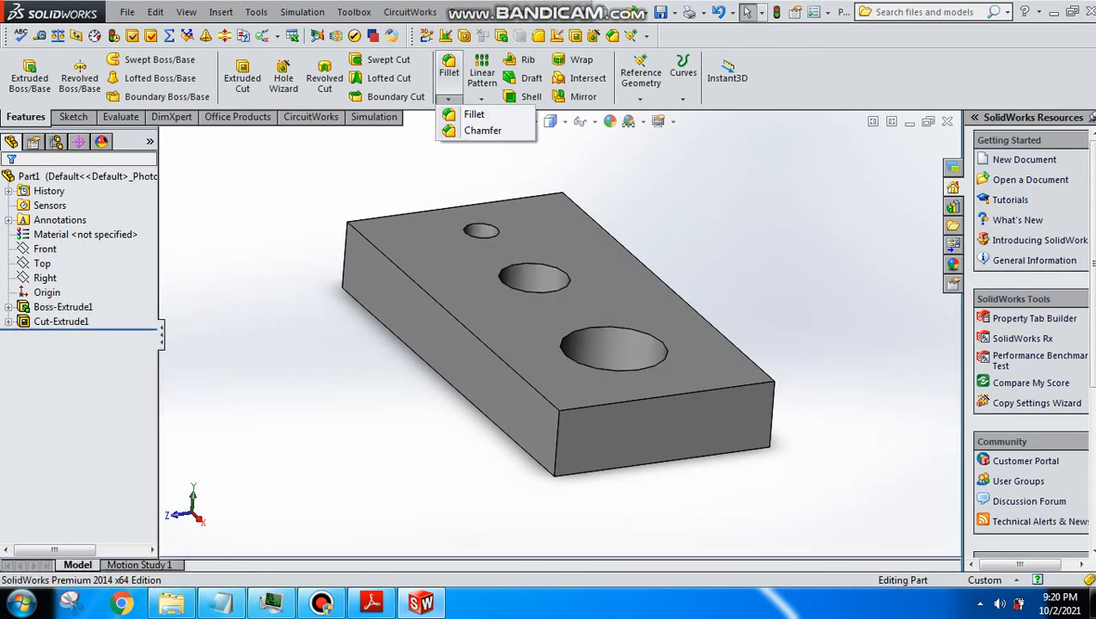
{"action": "left_click", "coordinate": [482, 131]}
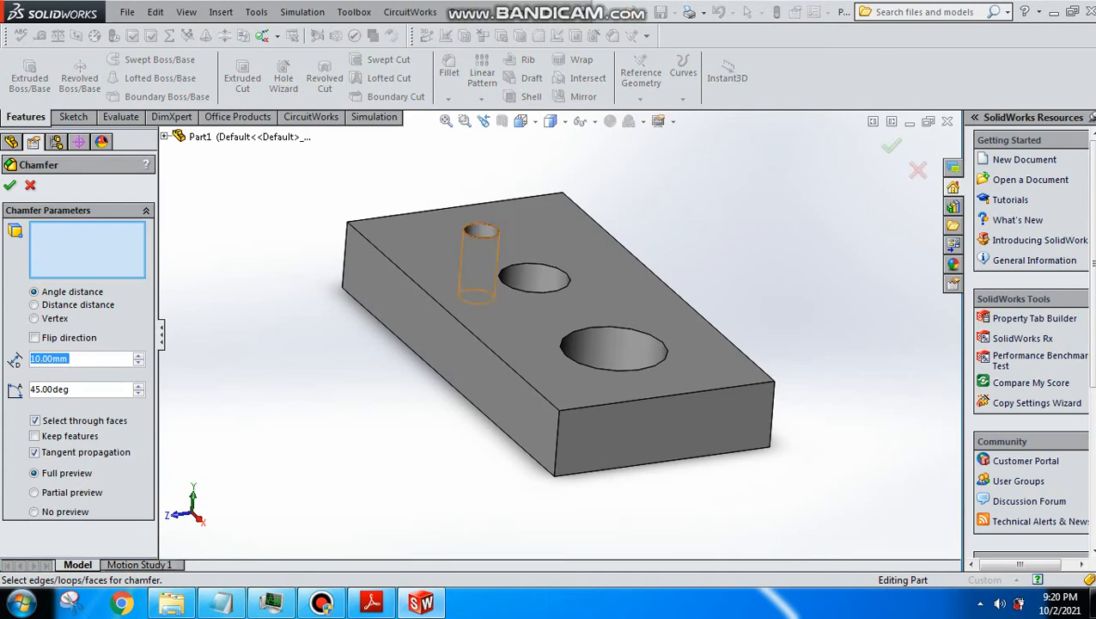
{"action": "type", "text": "4"}
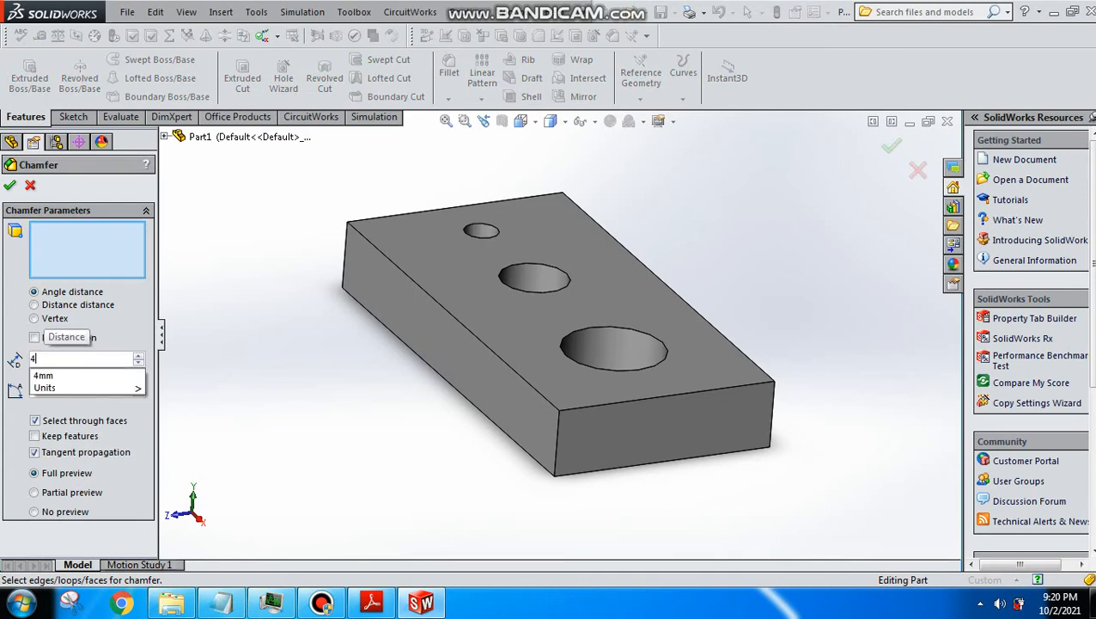
{"action": "key", "text": "BackSpace"}
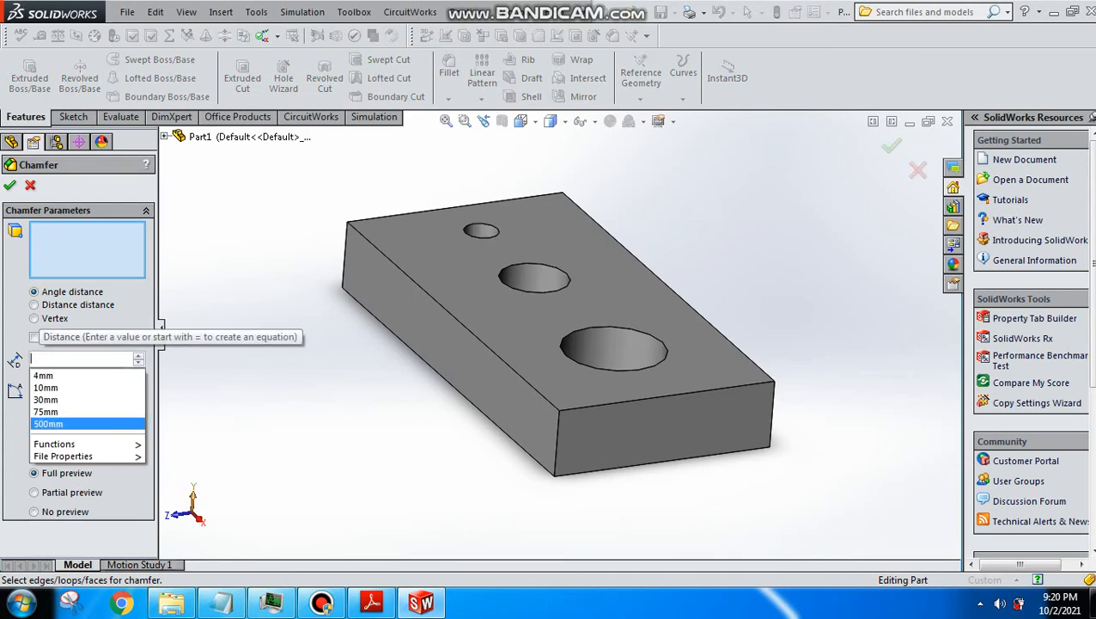
{"action": "mouse_move", "coordinate": [371, 602]}
{"action": "mouse_move", "coordinate": [371, 523]}
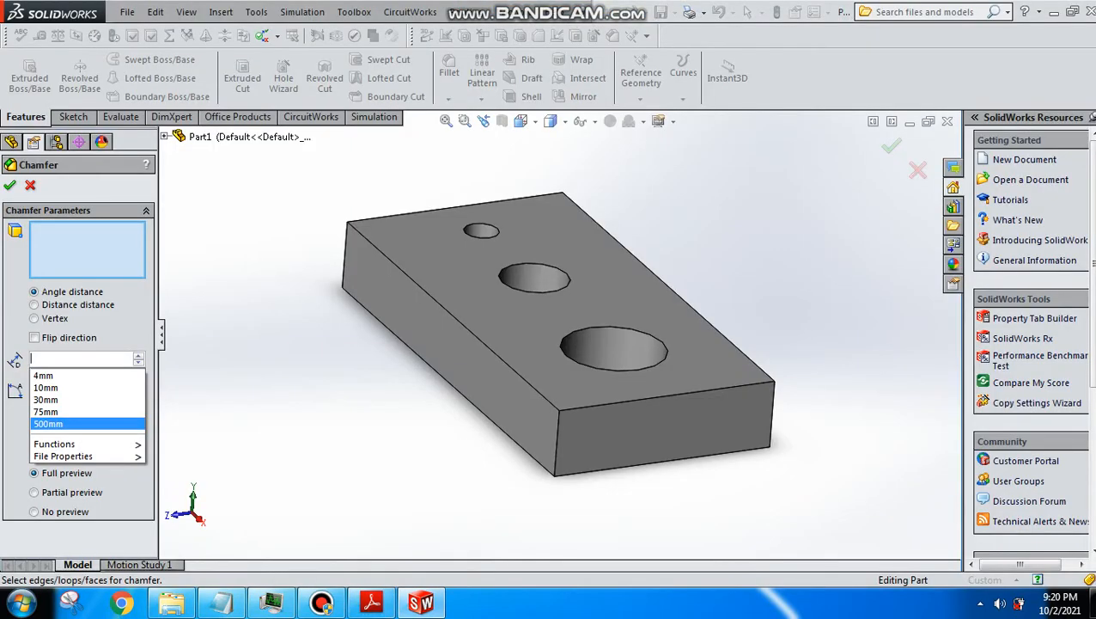
{"action": "key", "text": "Escape"}
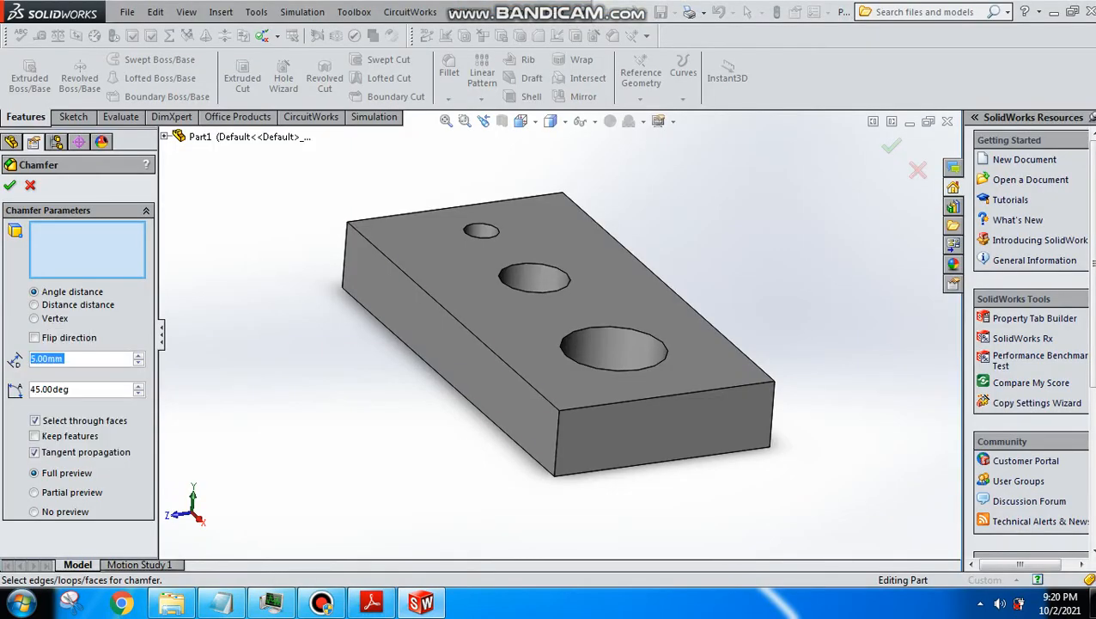
{"action": "left_click", "coordinate": [497, 235]}
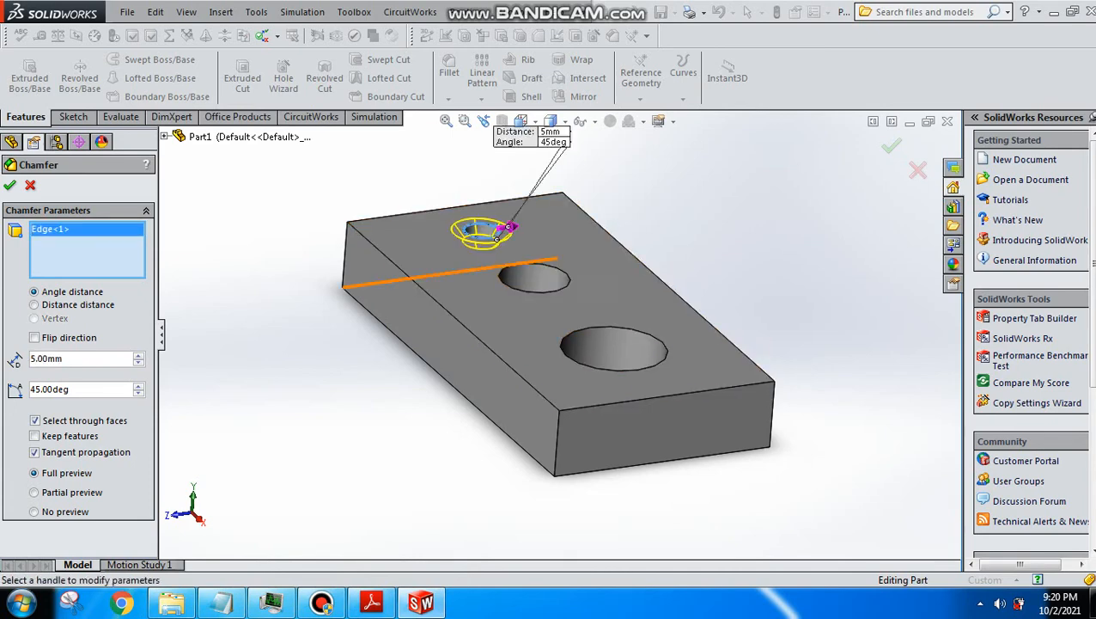
{"action": "left_click", "coordinate": [566, 284]}
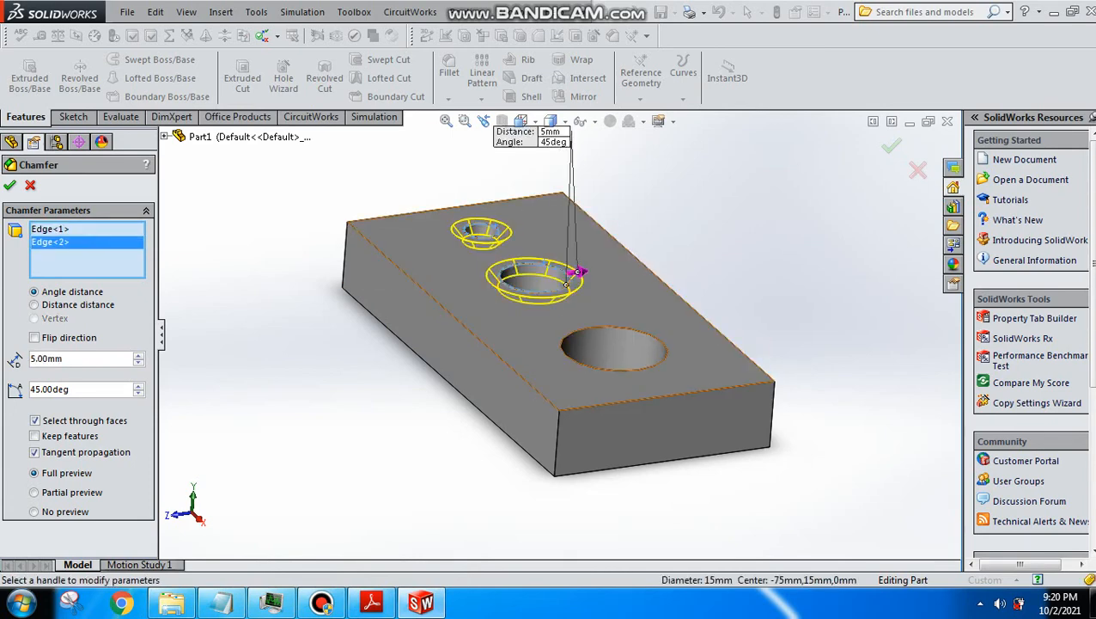
{"action": "left_click", "coordinate": [663, 350]}
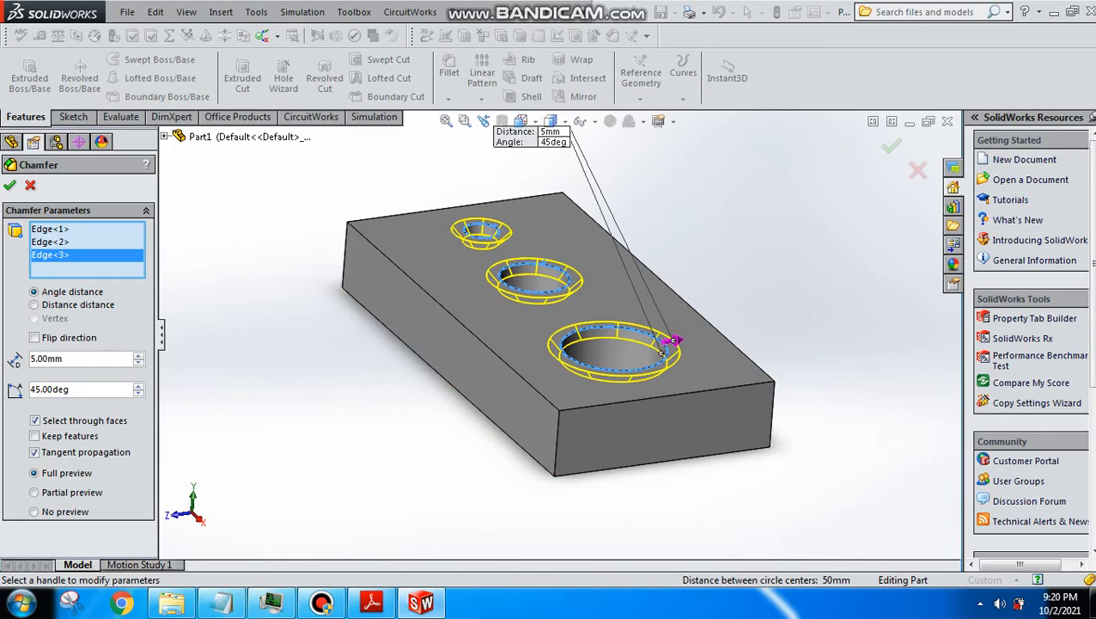
{"action": "key", "text": "Return"}
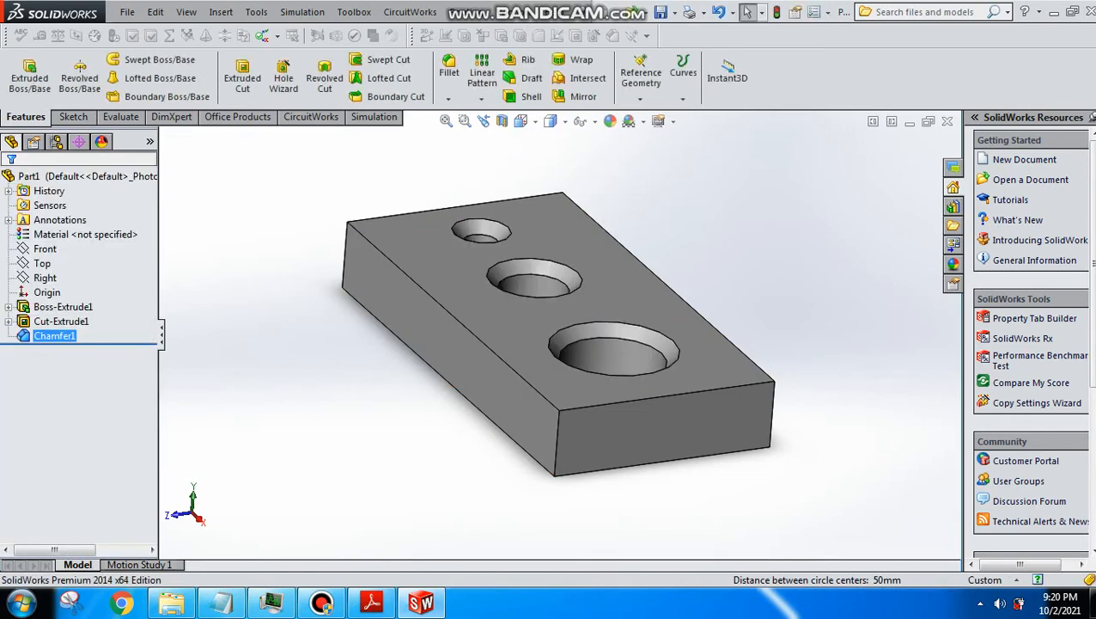
Step: Start a second chamfer on the block's four long outer edges, consulting the Exercise 2-1 drawing
{"action": "left_click", "coordinate": [371, 601]}
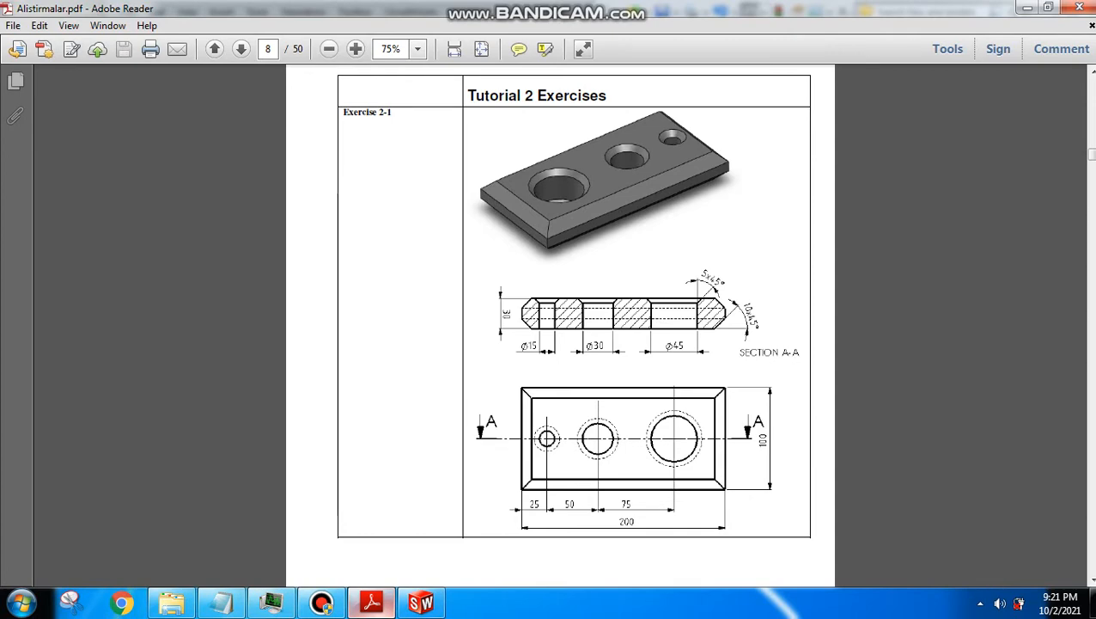
{"action": "key", "text": "alt+Tab"}
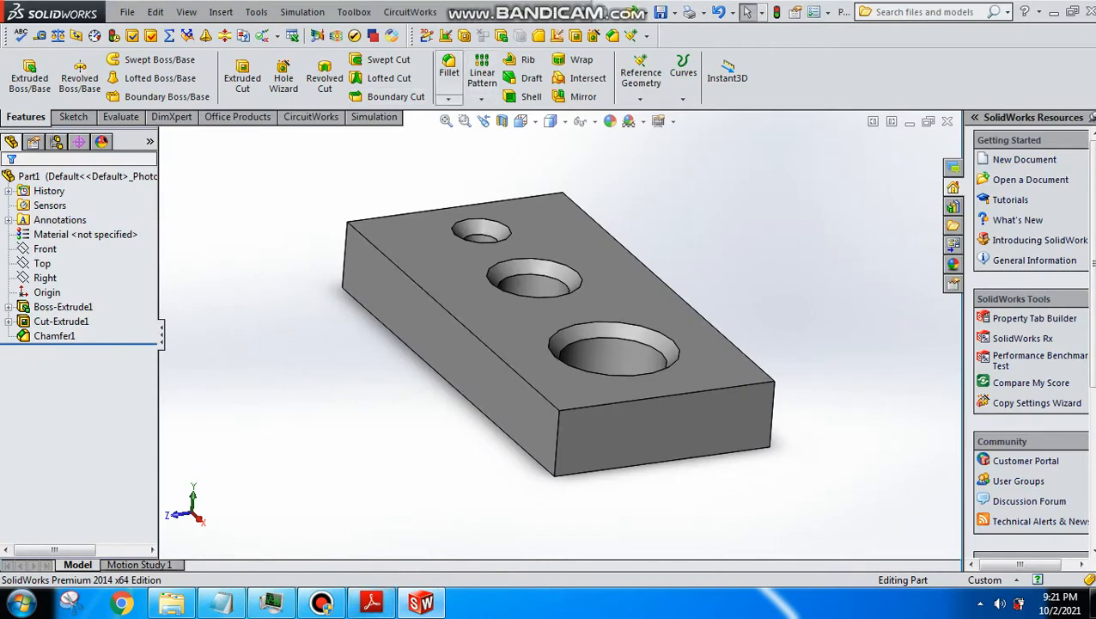
{"action": "left_click", "coordinate": [447, 98]}
{"action": "left_click", "coordinate": [478, 129]}
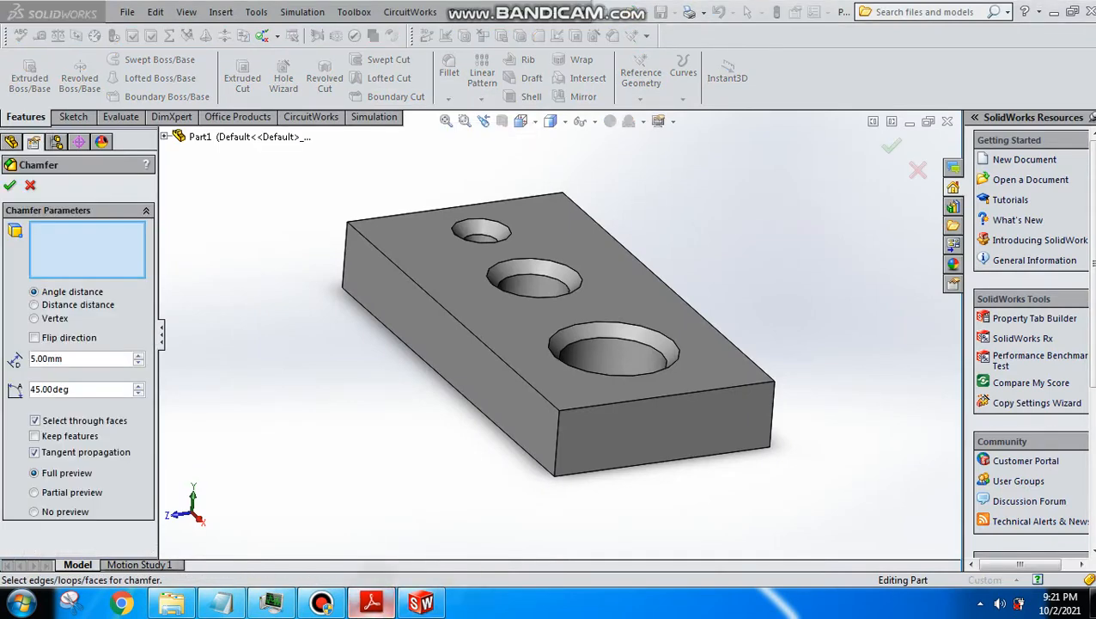
{"action": "key", "text": "alt+Tab"}
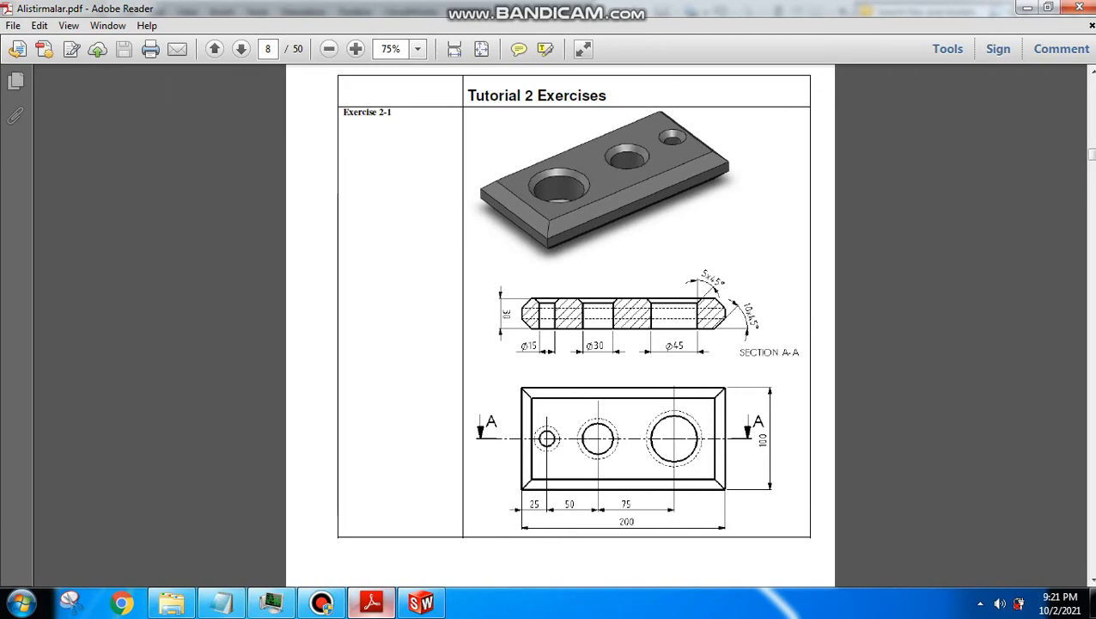
{"action": "key", "text": "alt+Tab"}
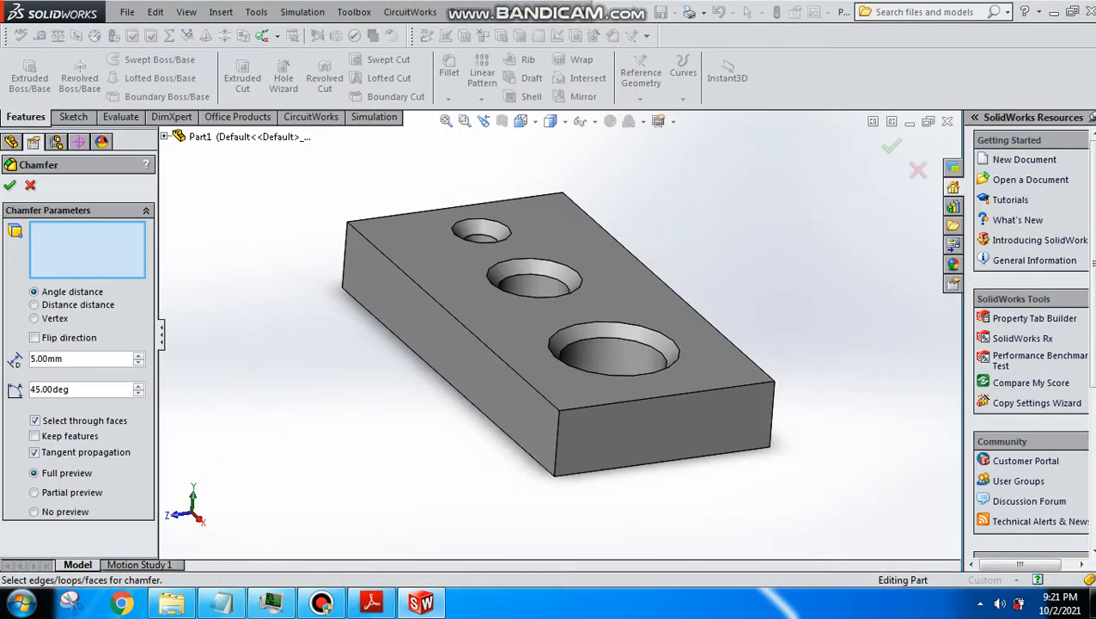
{"action": "left_click", "coordinate": [486, 343]}
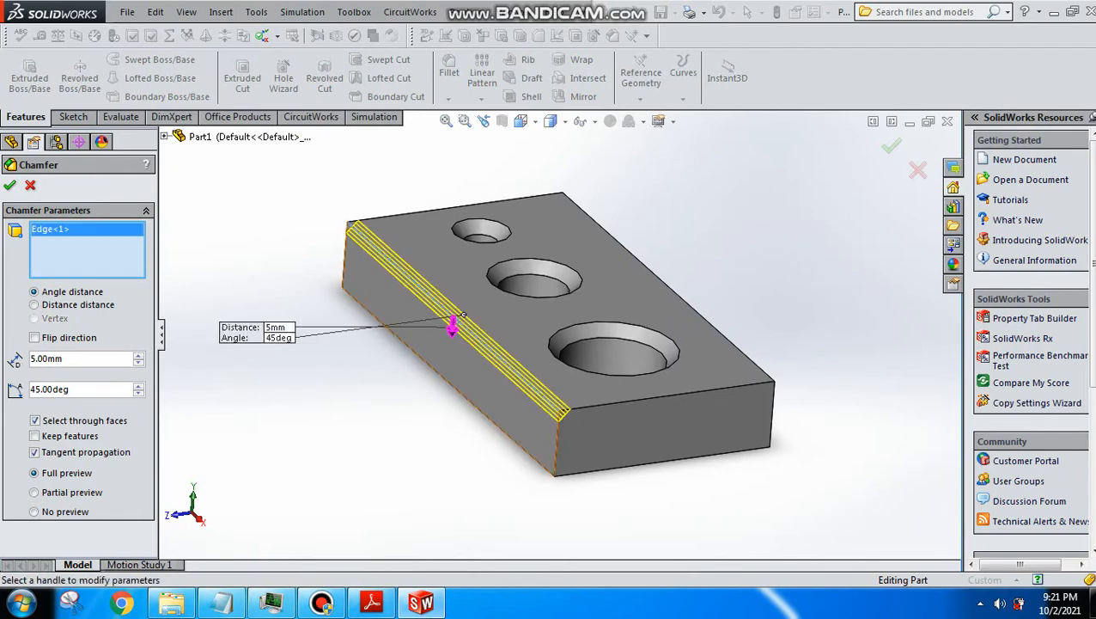
{"action": "left_click", "coordinate": [450, 378]}
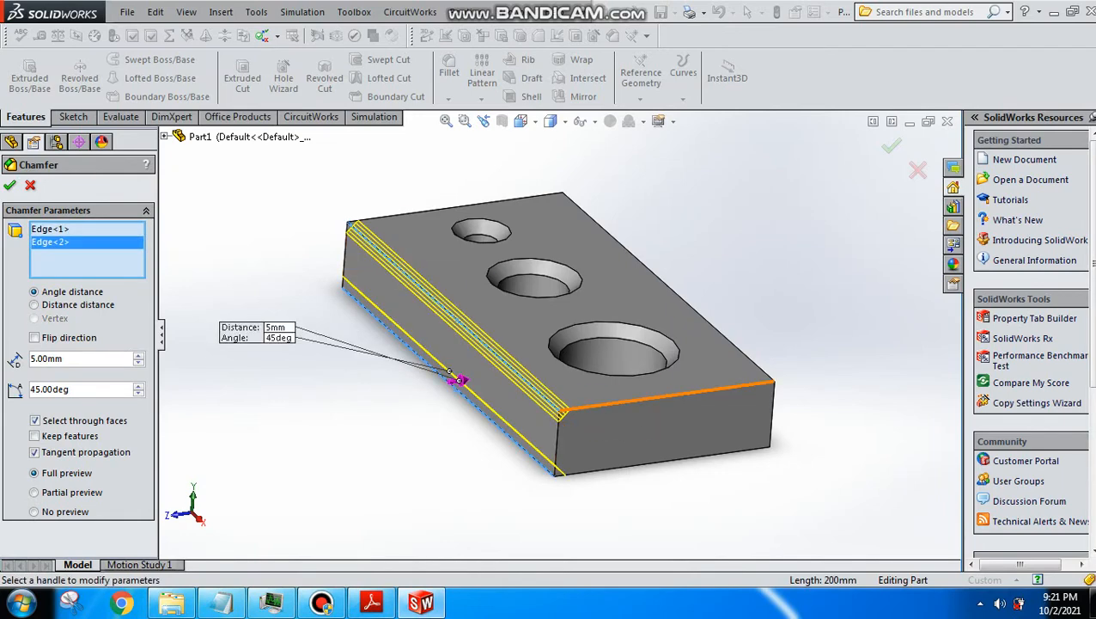
{"action": "left_click", "coordinate": [659, 288]}
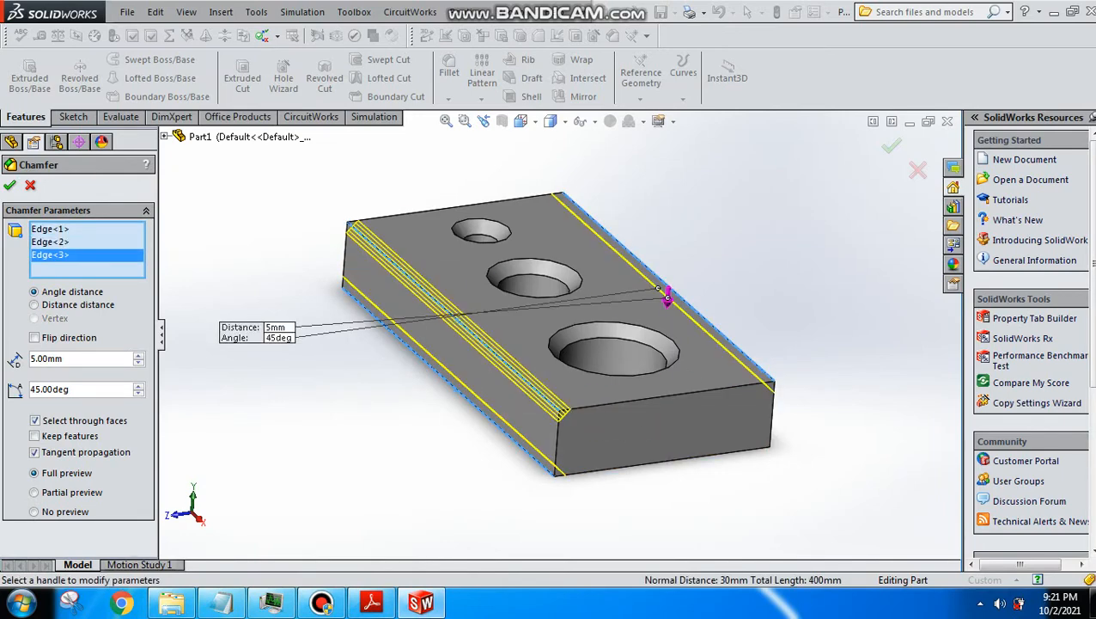
{"action": "middle_click_drag", "start_coordinate": [659, 288], "coordinate": [653, 180]}
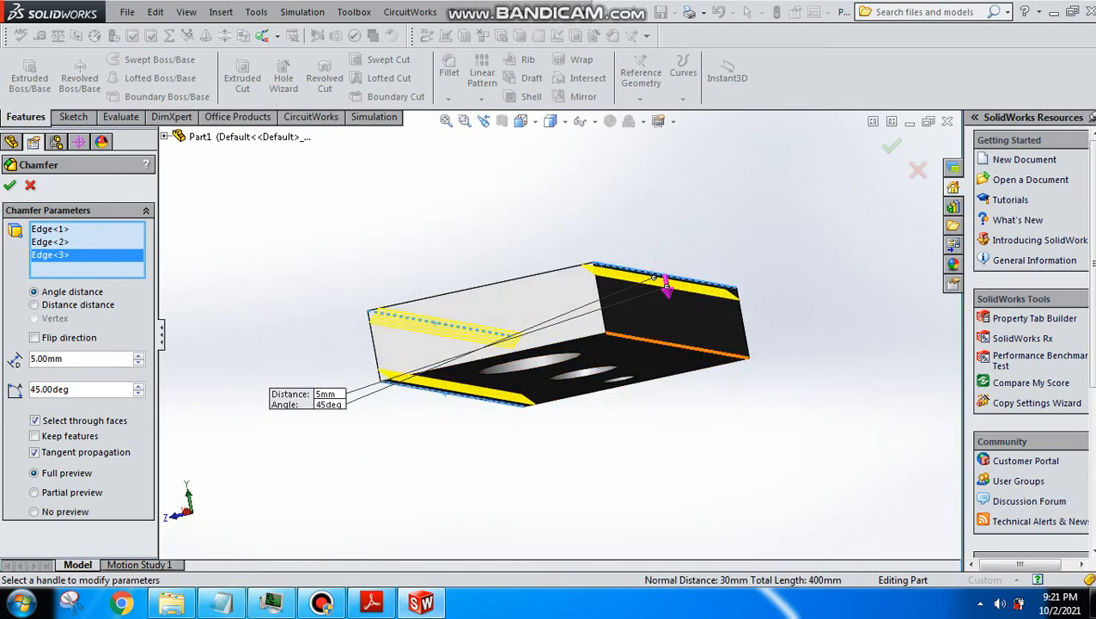
{"action": "left_click", "coordinate": [655, 342]}
{"action": "left_click", "coordinate": [665, 344]}
Step: Recheck the outer edge chamfer in the Exercise 2-1 drawing and add the block's four short end edges to the chamfer selection
{"action": "key", "text": "alt+Tab"}
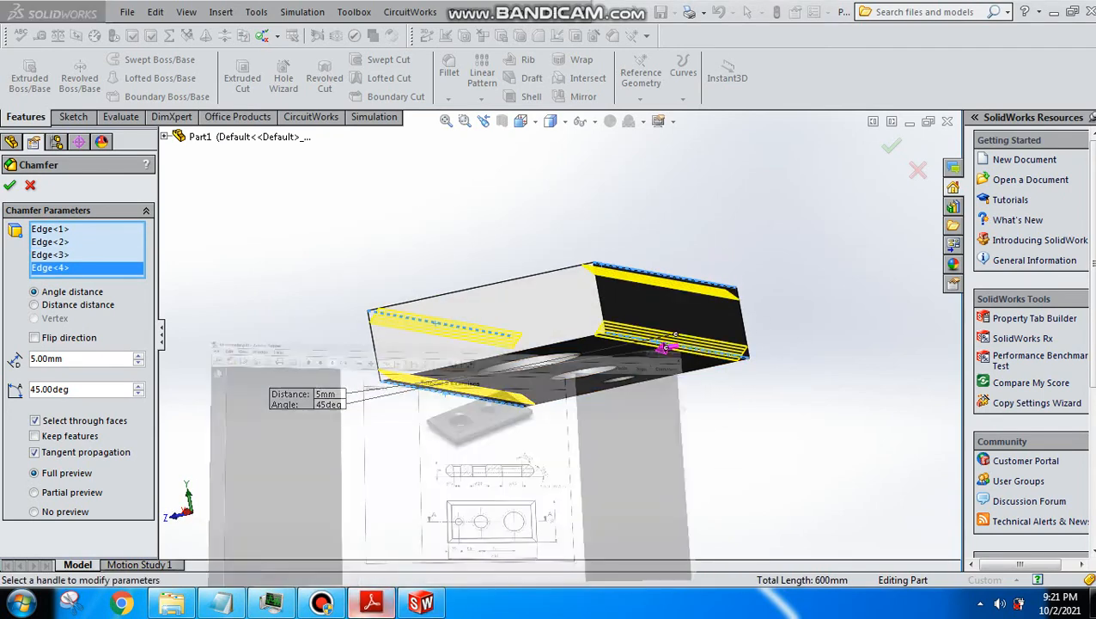
{"action": "key", "text": "alt+Tab"}
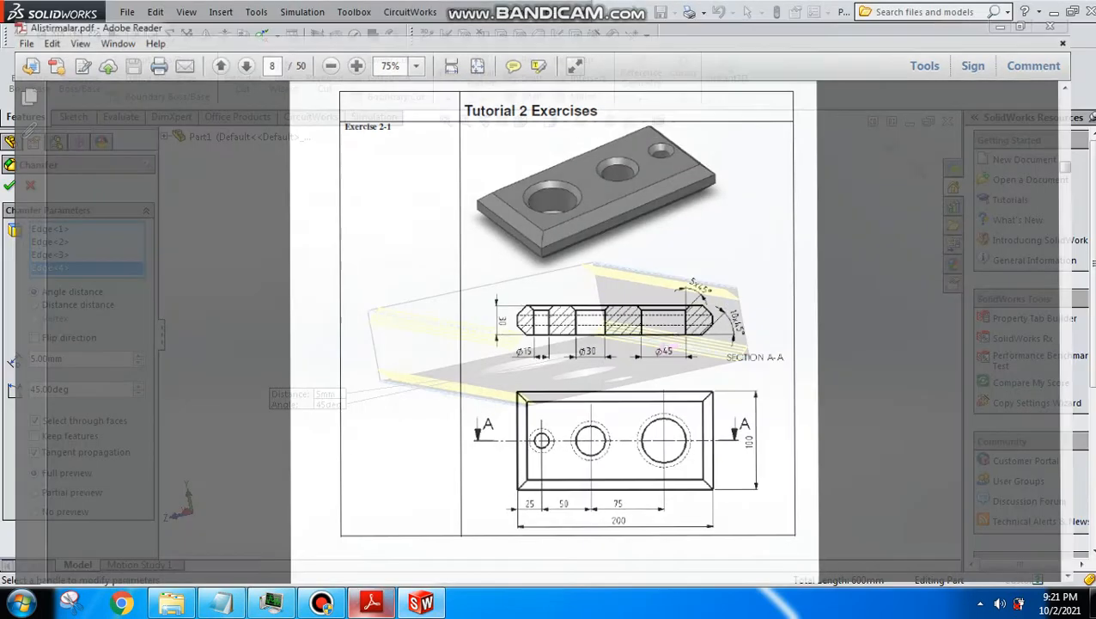
{"action": "key", "text": "alt+Tab"}
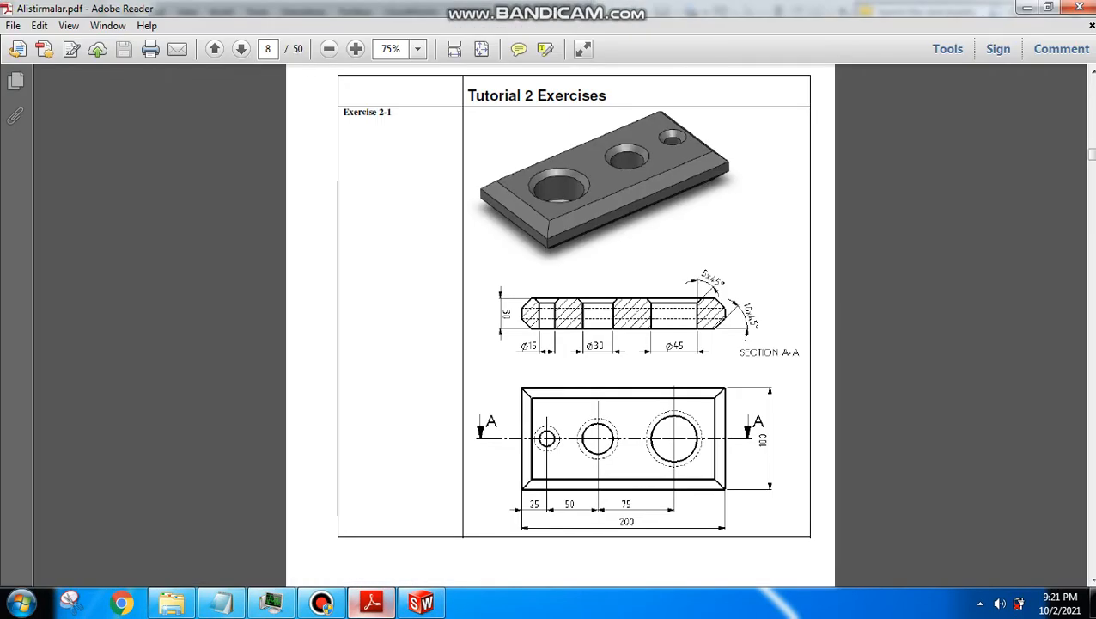
{"action": "key", "text": "alt+Tab"}
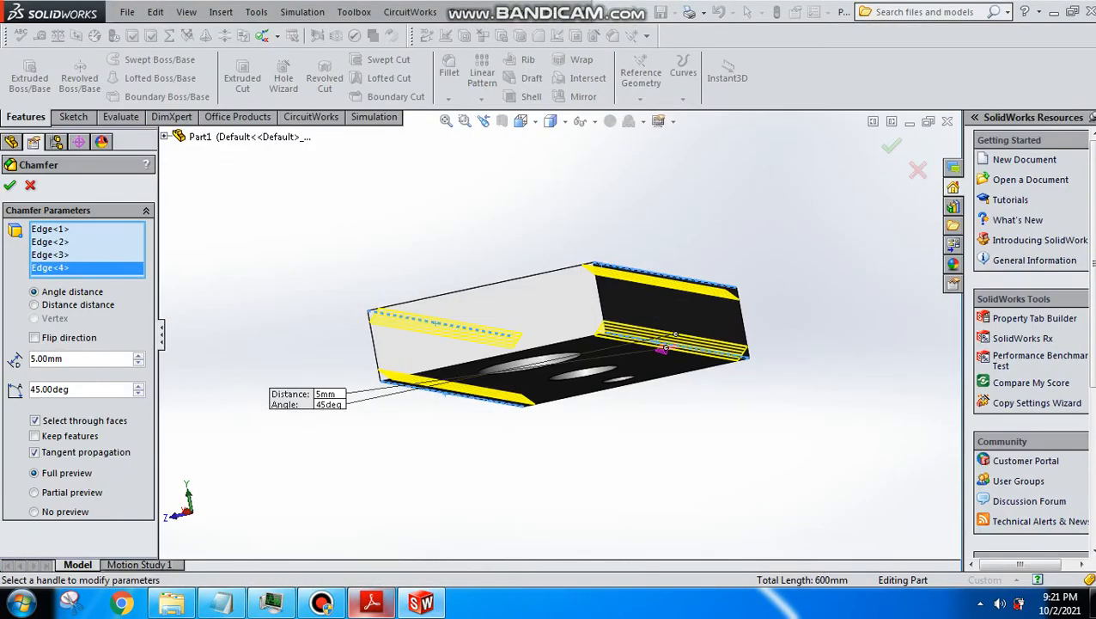
{"action": "key", "text": "alt+Tab"}
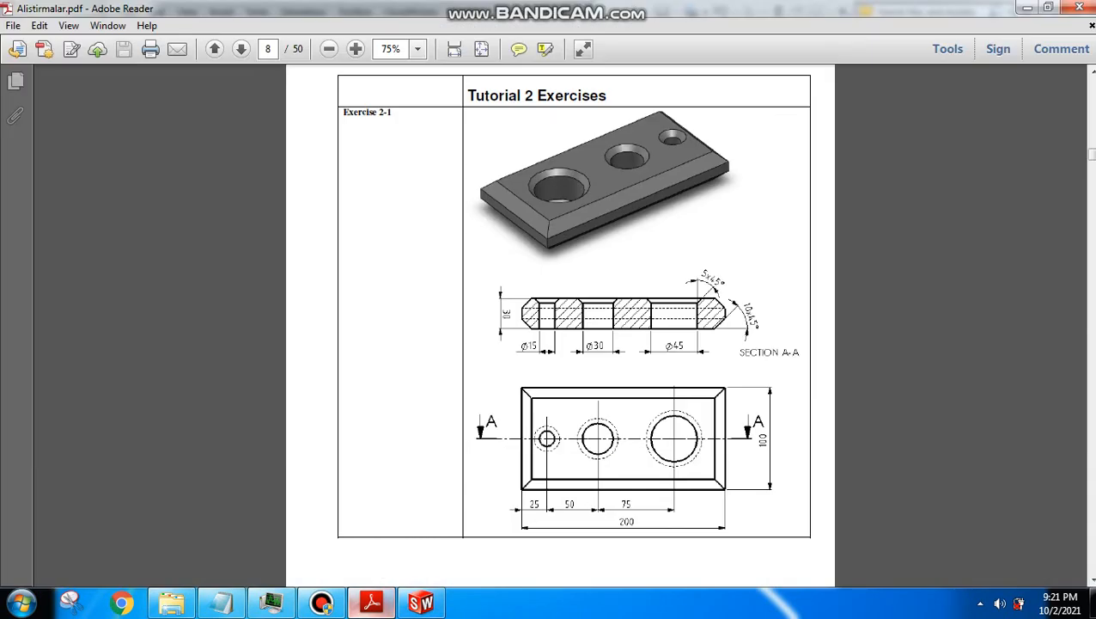
{"action": "key", "text": "alt+Tab"}
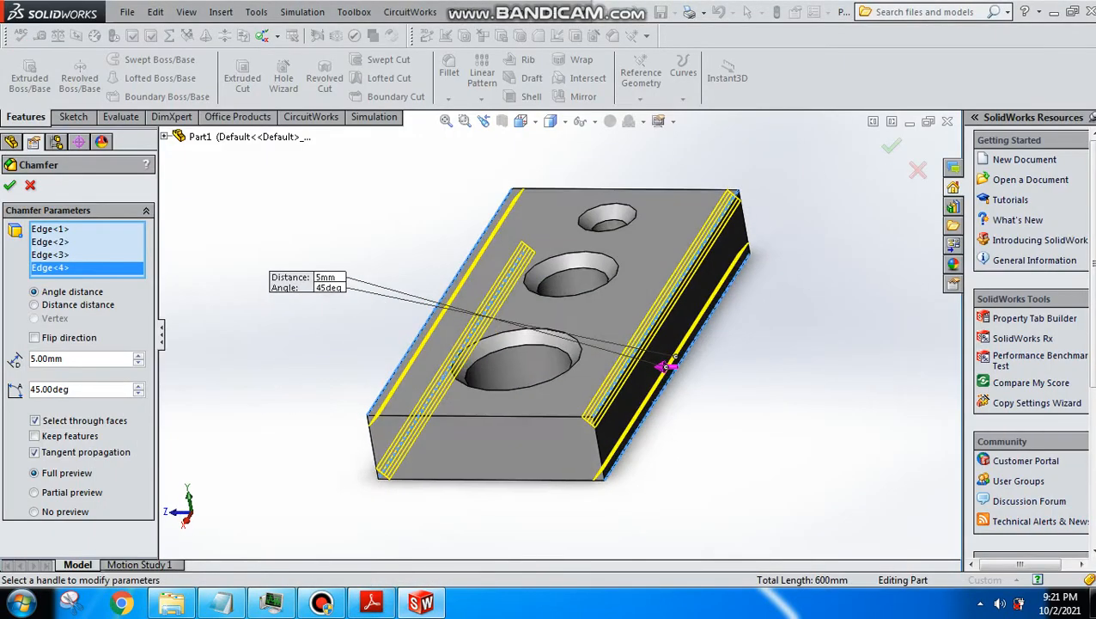
{"action": "middle_click_drag", "start_coordinate": [486, 471], "coordinate": [485, 526]}
{"action": "left_click", "coordinate": [482, 486]}
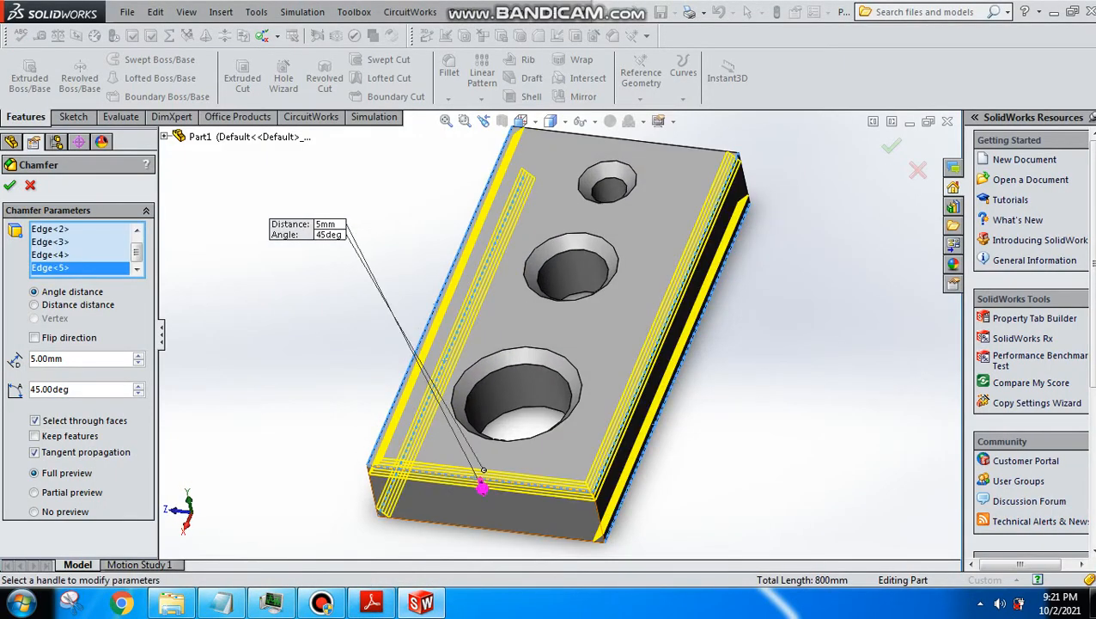
{"action": "left_click", "coordinate": [494, 521]}
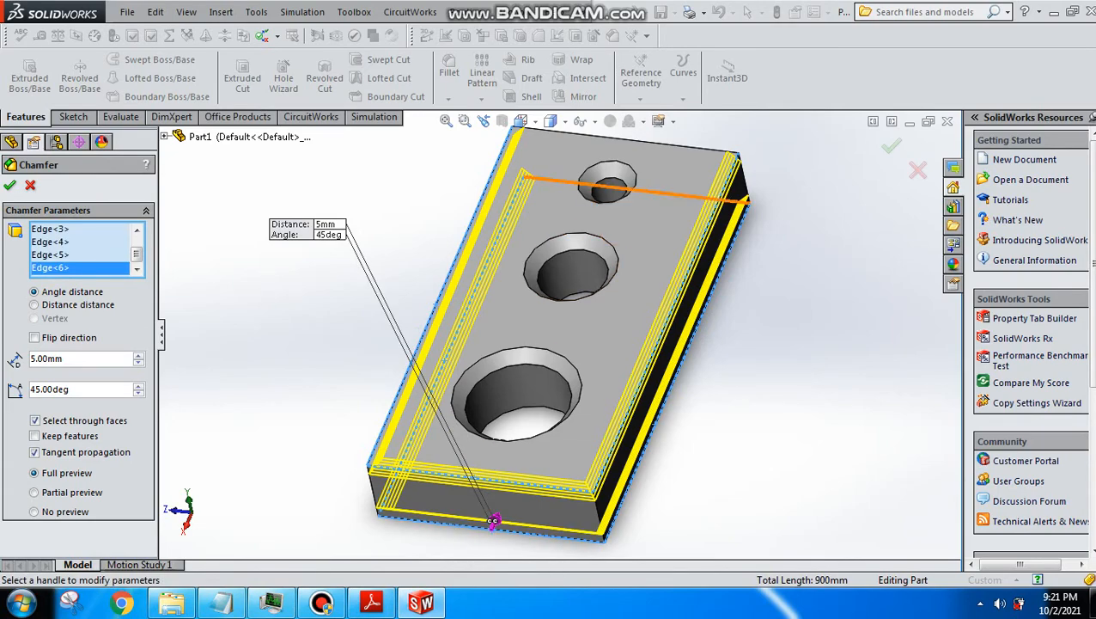
{"action": "left_click", "coordinate": [626, 141]}
{"action": "mouse_move", "coordinate": [627, 151]}
{"action": "middle_mouse_down"}
{"action": "mouse_move", "coordinate": [597, 150]}
{"action": "mouse_move", "coordinate": [691, 129]}
{"action": "mouse_move", "coordinate": [683, 121]}
{"action": "mouse_move", "coordinate": [664, 127]}
{"action": "mouse_move", "coordinate": [705, 166]}
{"action": "mouse_move", "coordinate": [718, 153]}
{"action": "mouse_move", "coordinate": [646, 148]}
{"action": "middle_mouse_up"}
{"action": "left_click", "coordinate": [688, 121]}
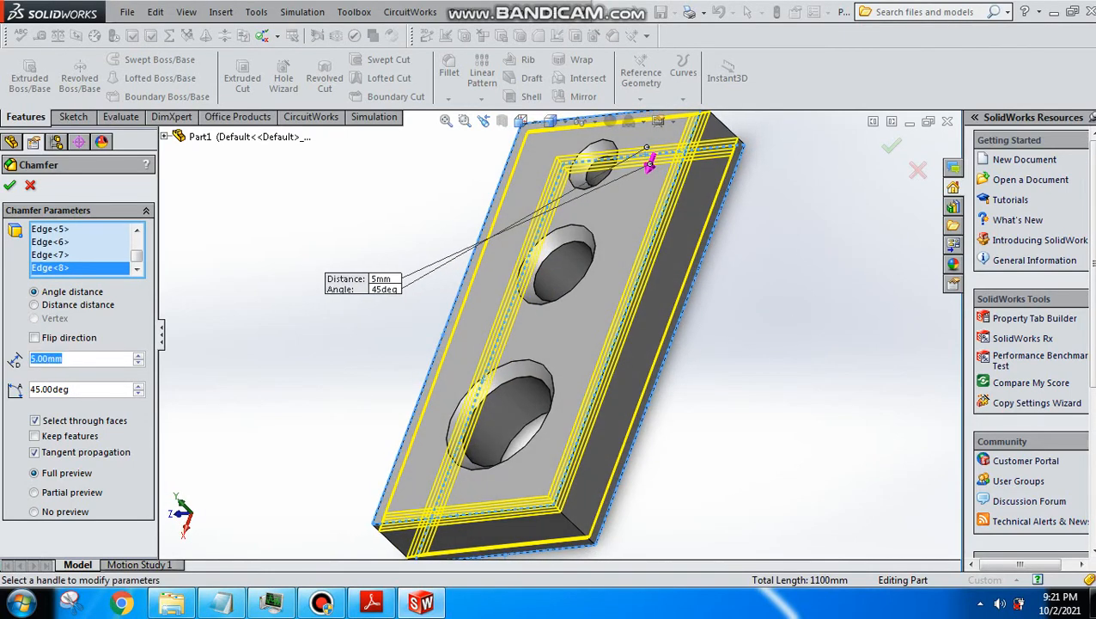
Step: Set the outer edge chamfer's distance to 10 mm and apply it to the eight selected edges
{"action": "type", "text": "10"}
{"action": "key", "text": "Return"}
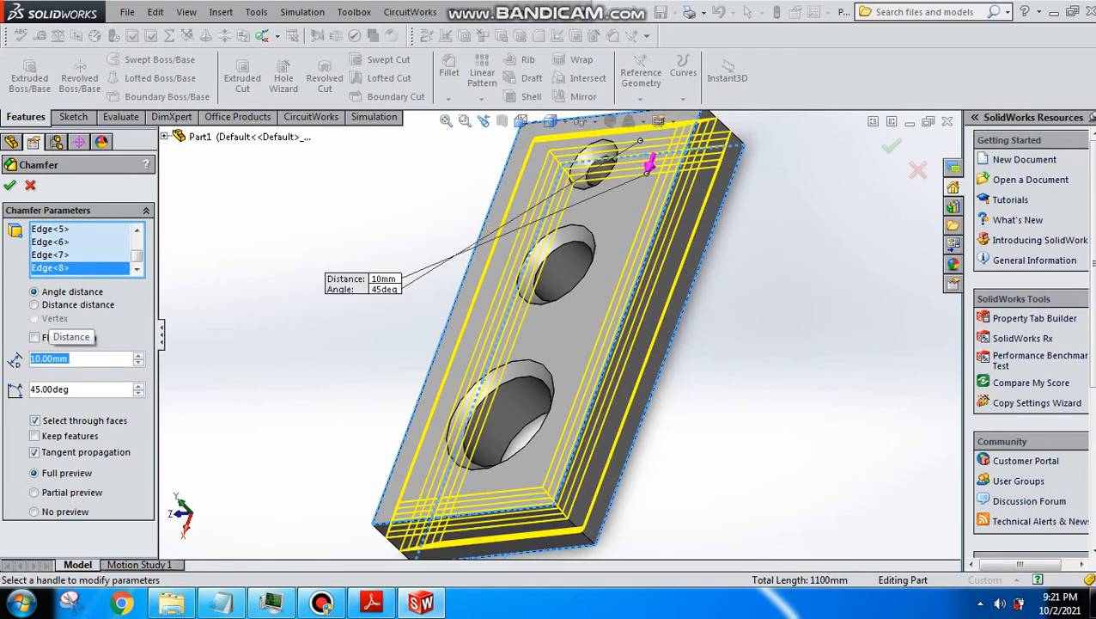
{"action": "middle_click_drag", "start_coordinate": [602, 344], "coordinate": [559, 215]}
{"action": "key", "text": "Return"}
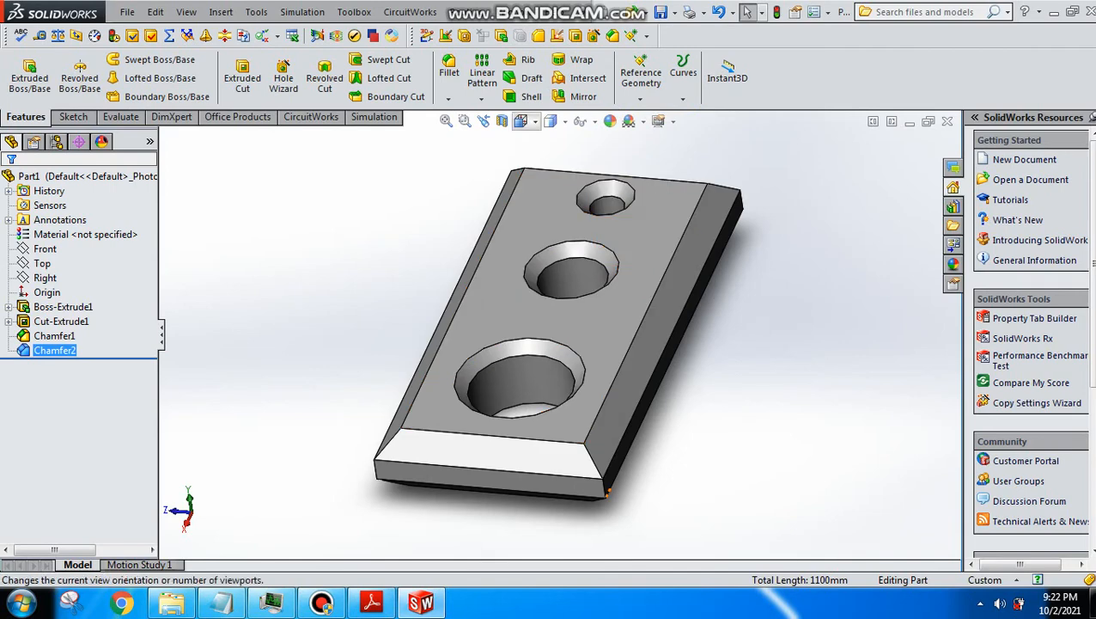
Step: Inspect the chamfered plate in the Dimetric and Trimetric orientations and from a steeper angle above
{"action": "left_click", "coordinate": [521, 122]}
{"action": "left_click", "coordinate": [603, 161]}
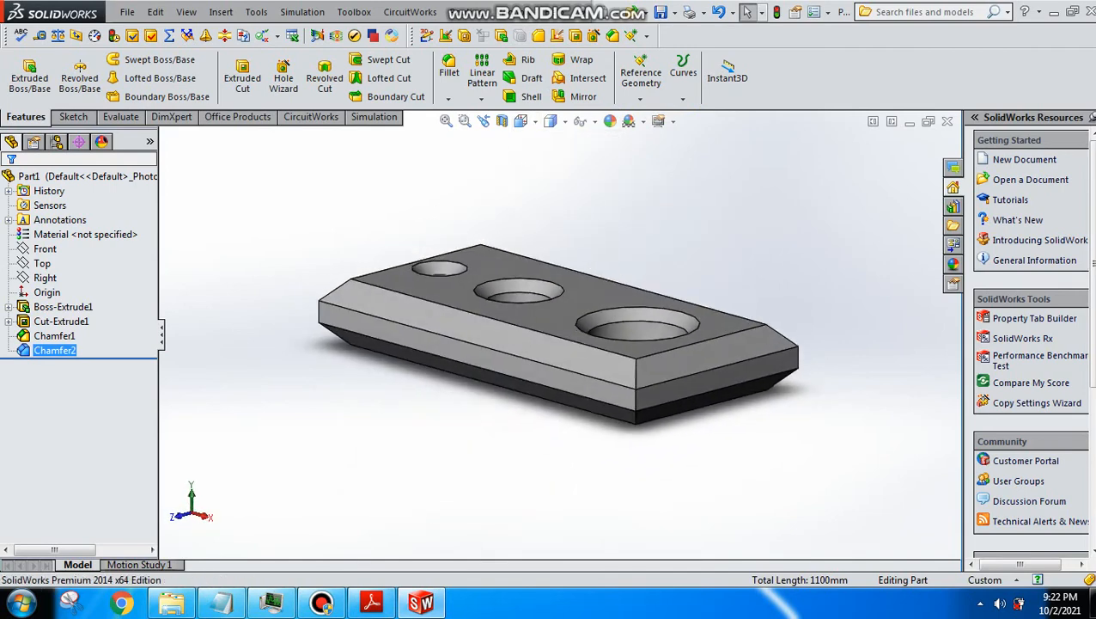
{"action": "left_click", "coordinate": [521, 121]}
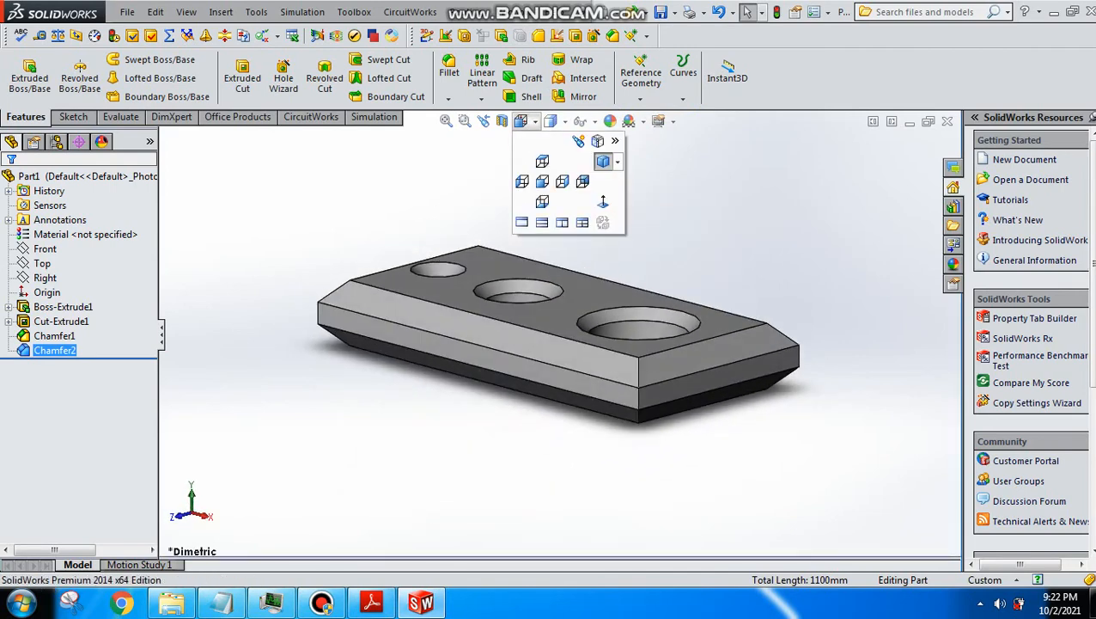
{"action": "left_click", "coordinate": [617, 161]}
{"action": "left_click", "coordinate": [636, 213]}
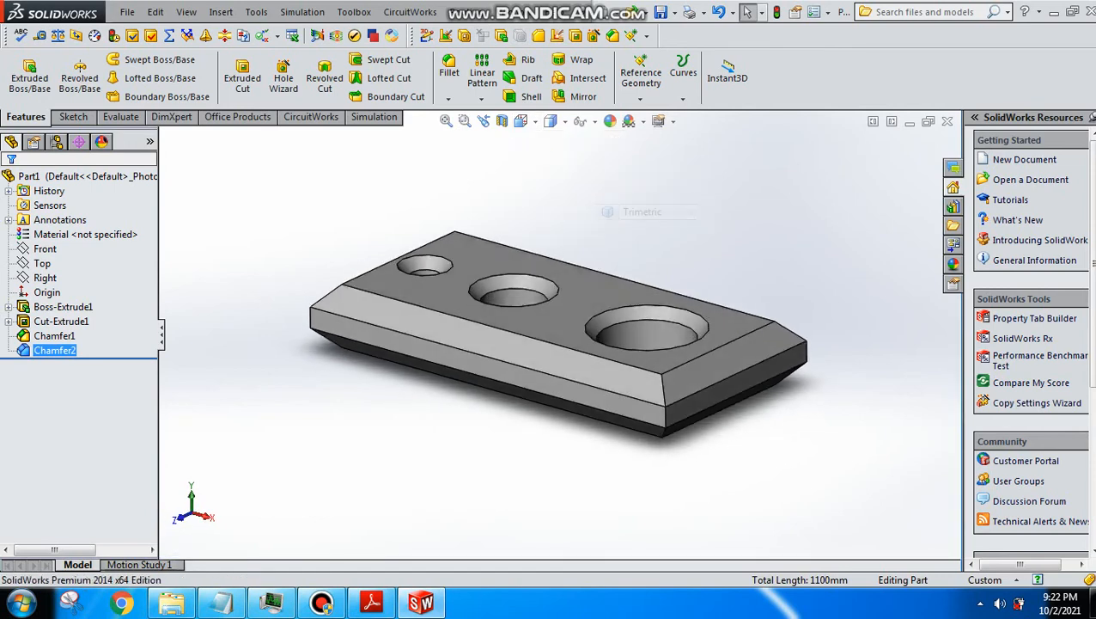
{"action": "scroll", "coordinate": [541, 318], "scroll_direction": "up", "scroll_amount": 5}
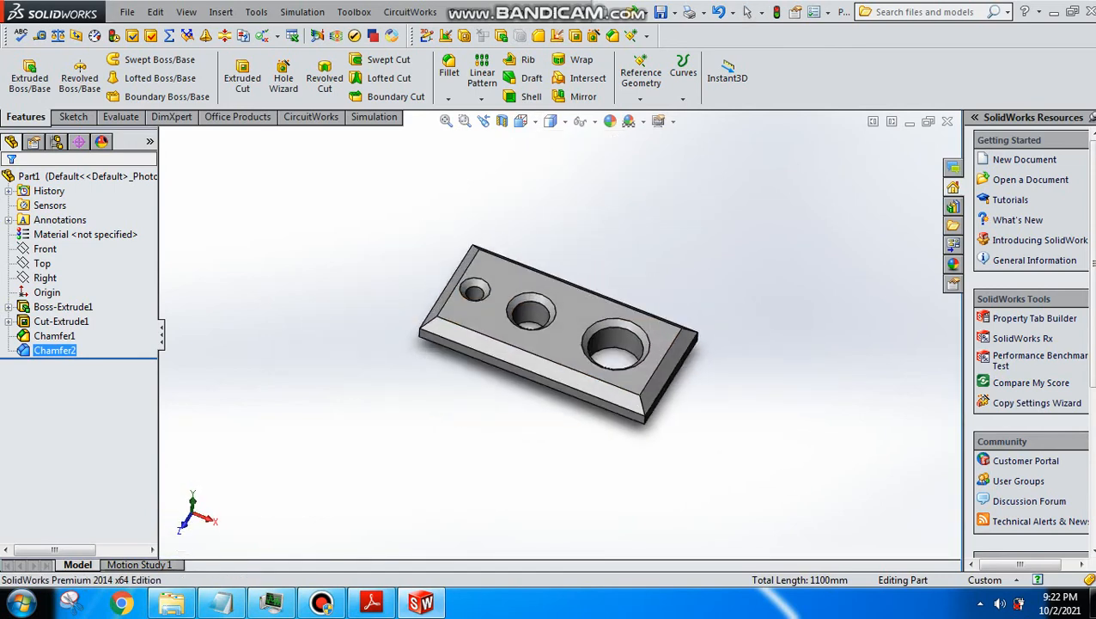
{"action": "middle_click_drag", "start_coordinate": [550, 318], "coordinate": [558, 369]}
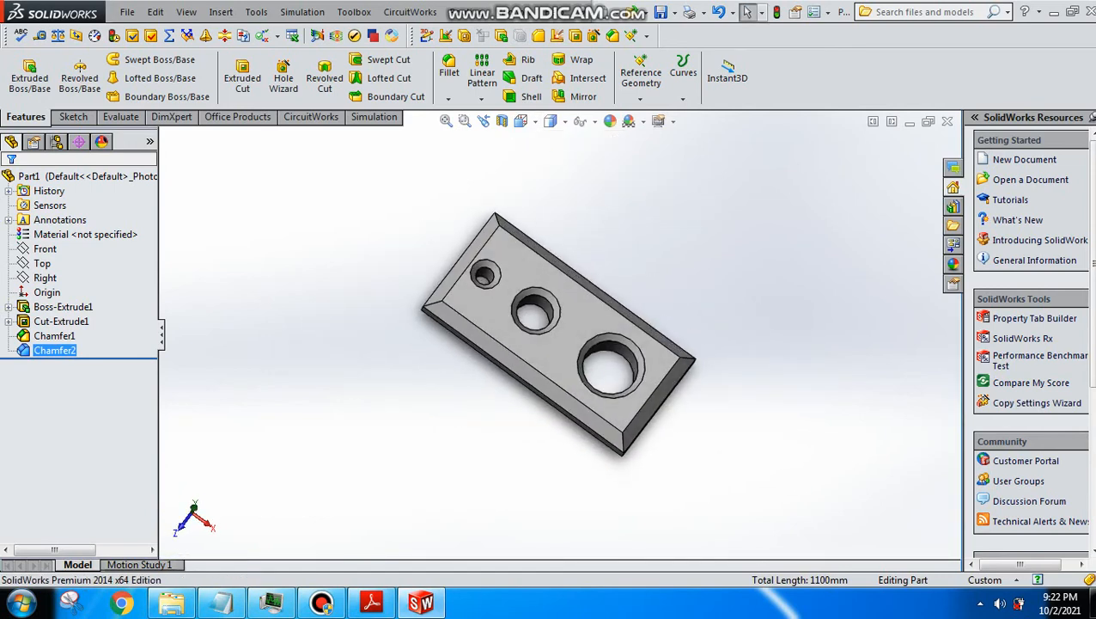
Step: View the plate normal to its top face and compare its holes and chamfers with the Exercise 2-1 drawing in Adobe Reader
{"action": "left_click", "coordinate": [574, 311]}
{"action": "left_click", "coordinate": [662, 286]}
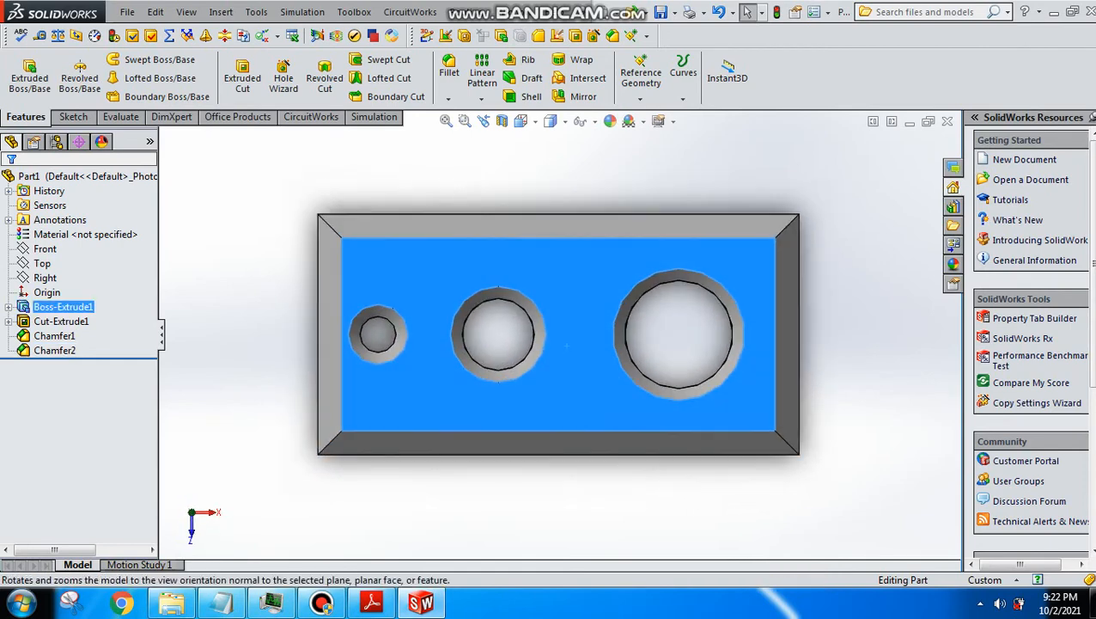
{"action": "left_click", "coordinate": [371, 602]}
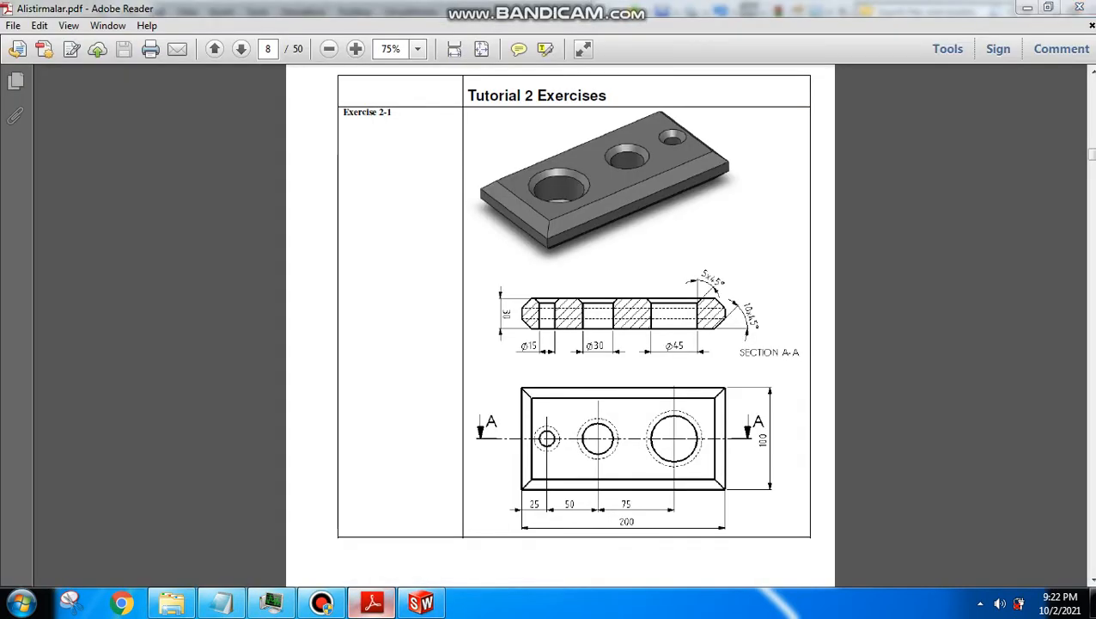
{"action": "left_click", "coordinate": [371, 602]}
{"action": "key", "text": "Escape"}
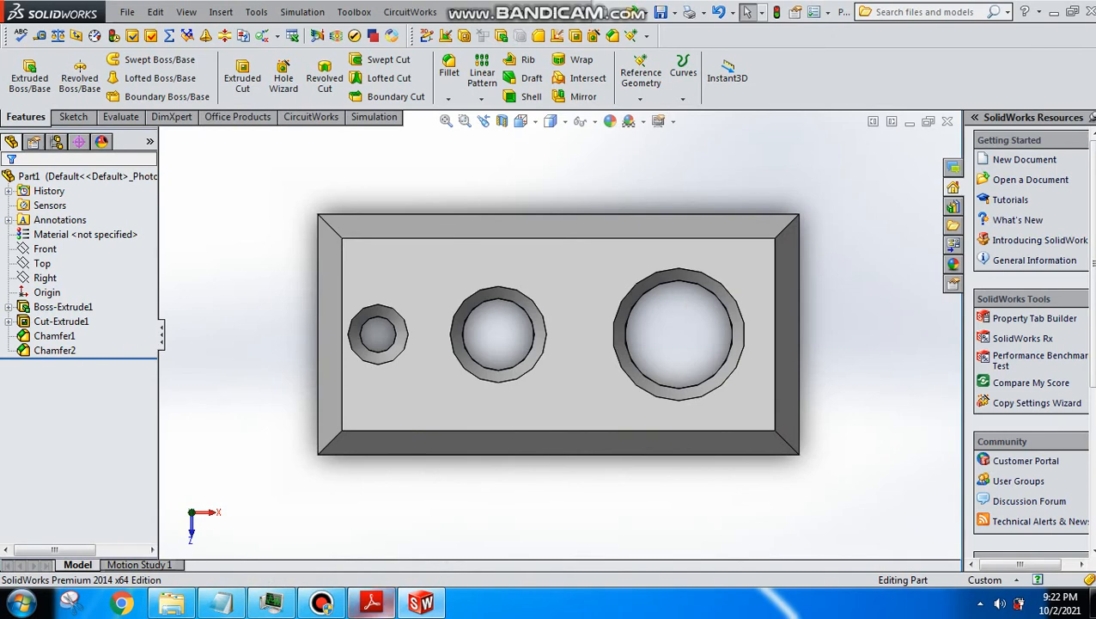
{"action": "left_click", "coordinate": [371, 603]}
{"action": "left_click", "coordinate": [371, 602]}
{"action": "left_click", "coordinate": [652, 253]}
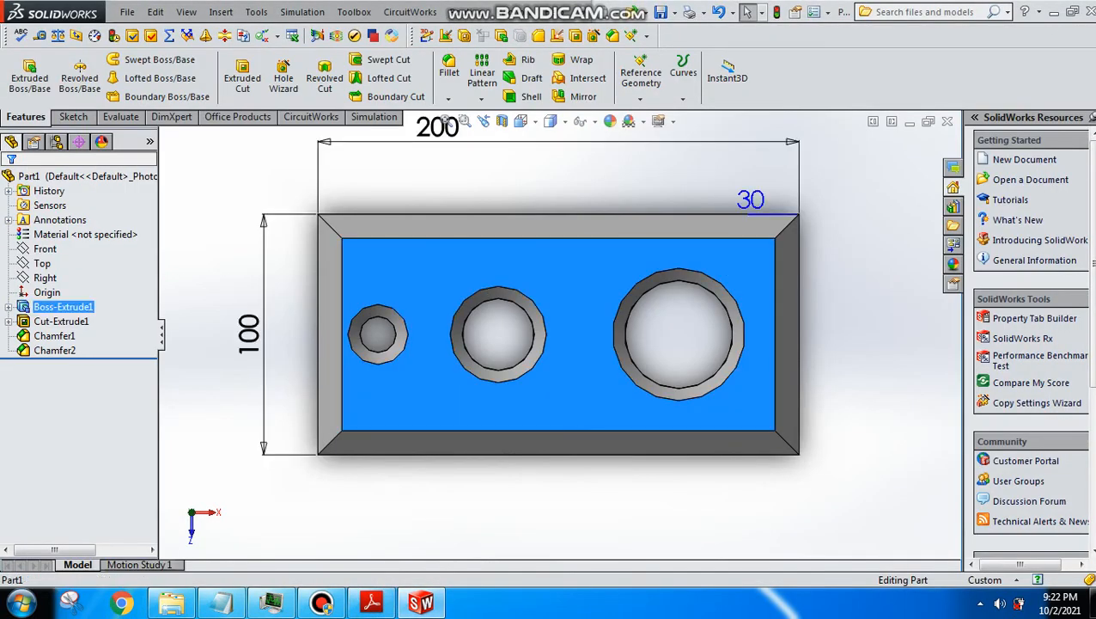
{"action": "key", "text": "Escape"}
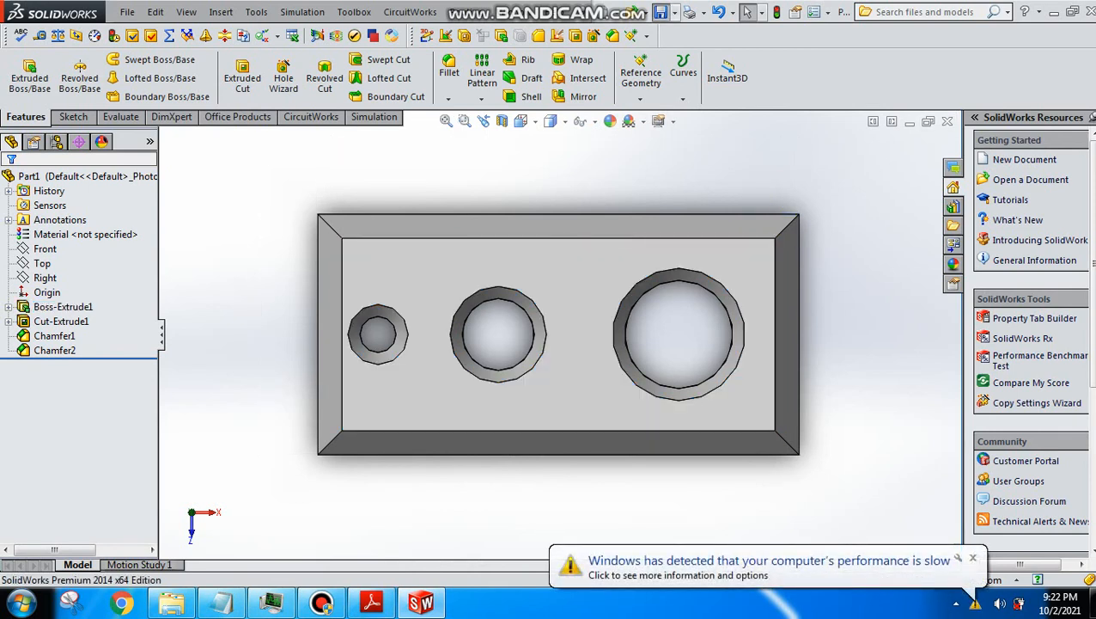
Step: Save the part as "Excercise 5-1_Tutorial 1 Excercises.SLDPRT" in the Alistimalar folder, basing the name on the existing 4-1 file, and close it
{"action": "key", "text": "ctrl+s"}
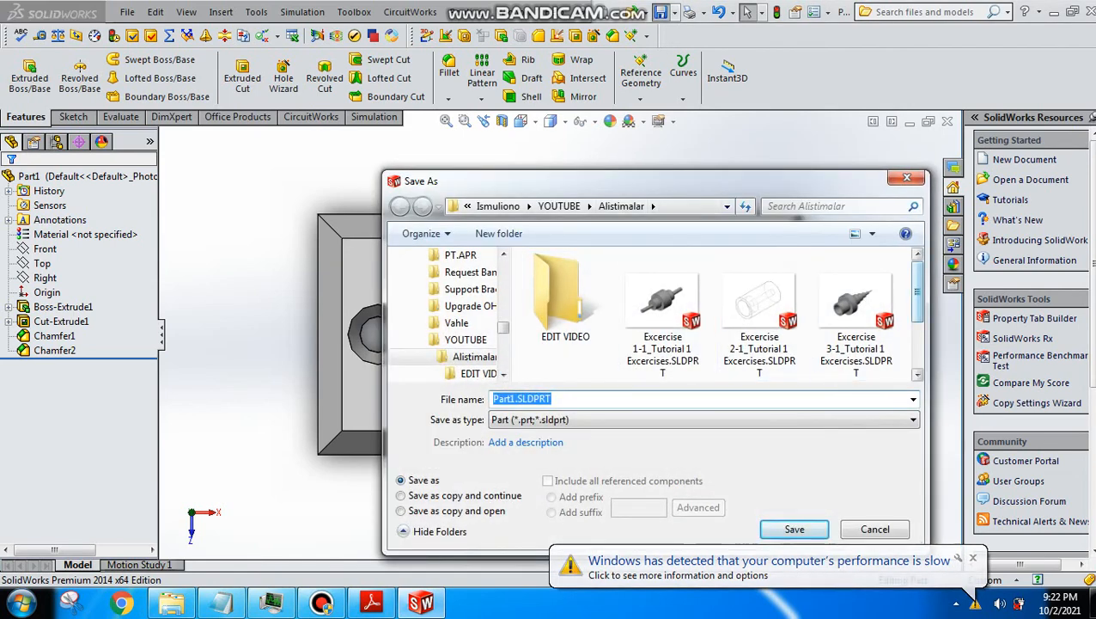
{"action": "scroll", "coordinate": [652, 314], "scroll_direction": "down", "scroll_amount": 3}
{"action": "left_click", "coordinate": [565, 322]}
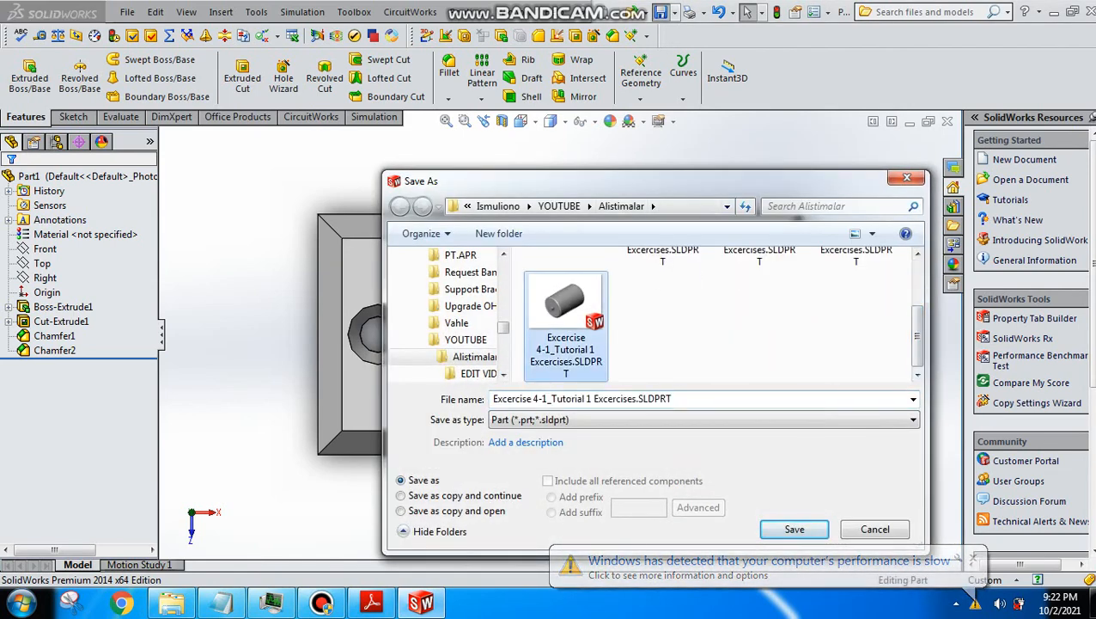
{"action": "left_click", "coordinate": [534, 398]}
{"action": "left_click", "coordinate": [534, 398]}
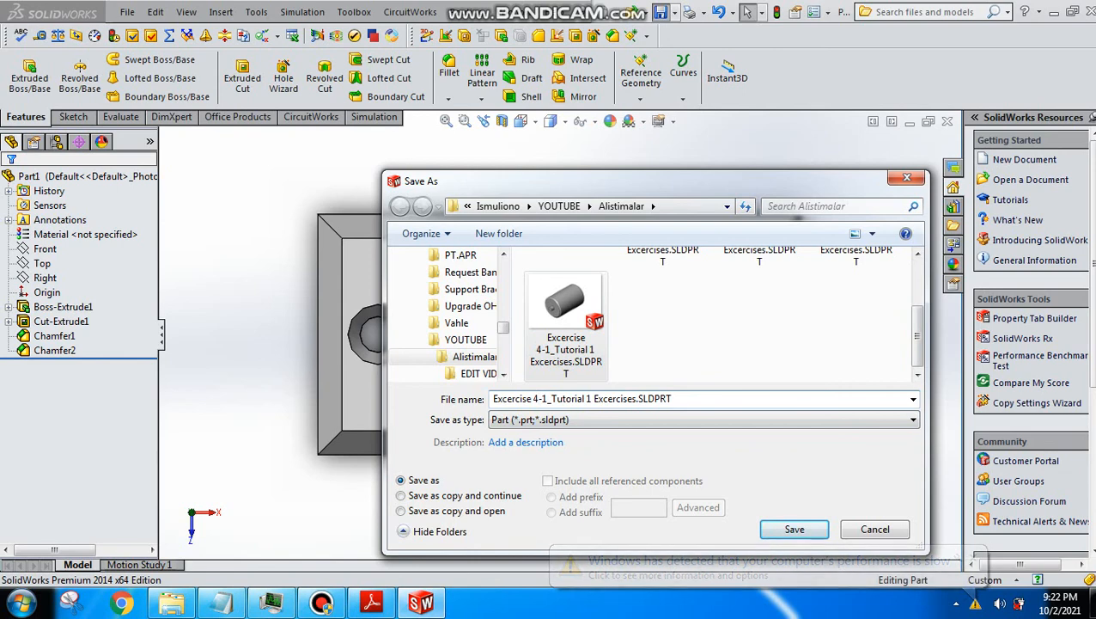
{"action": "key", "text": "BackSpace"}
{"action": "type", "text": "5"}
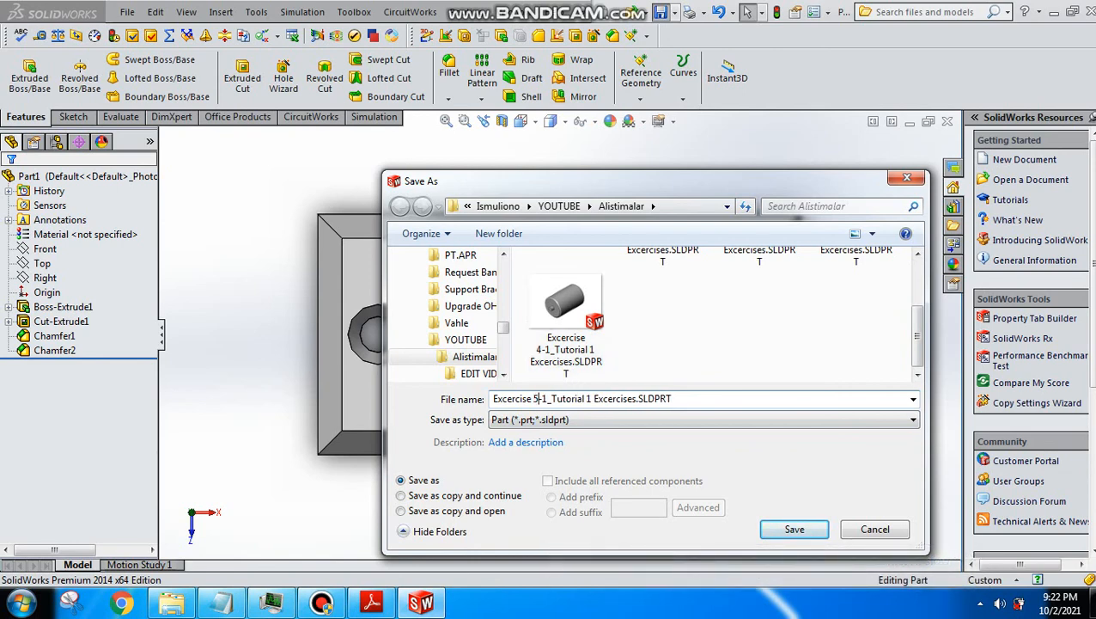
{"action": "key", "text": "Return"}
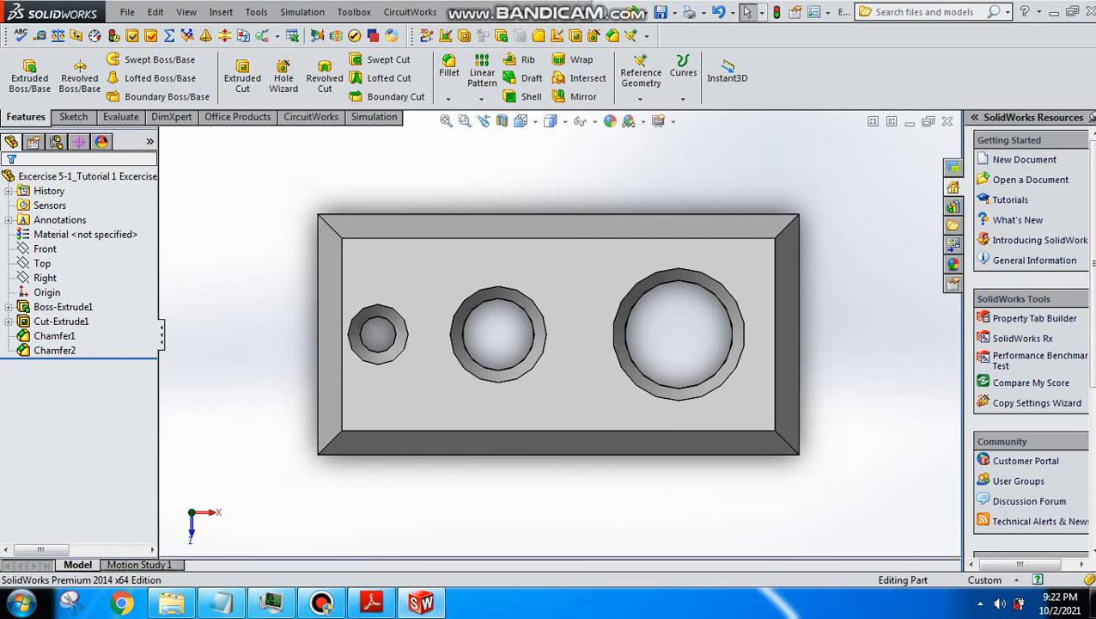
{"action": "key", "text": "ctrl+w"}
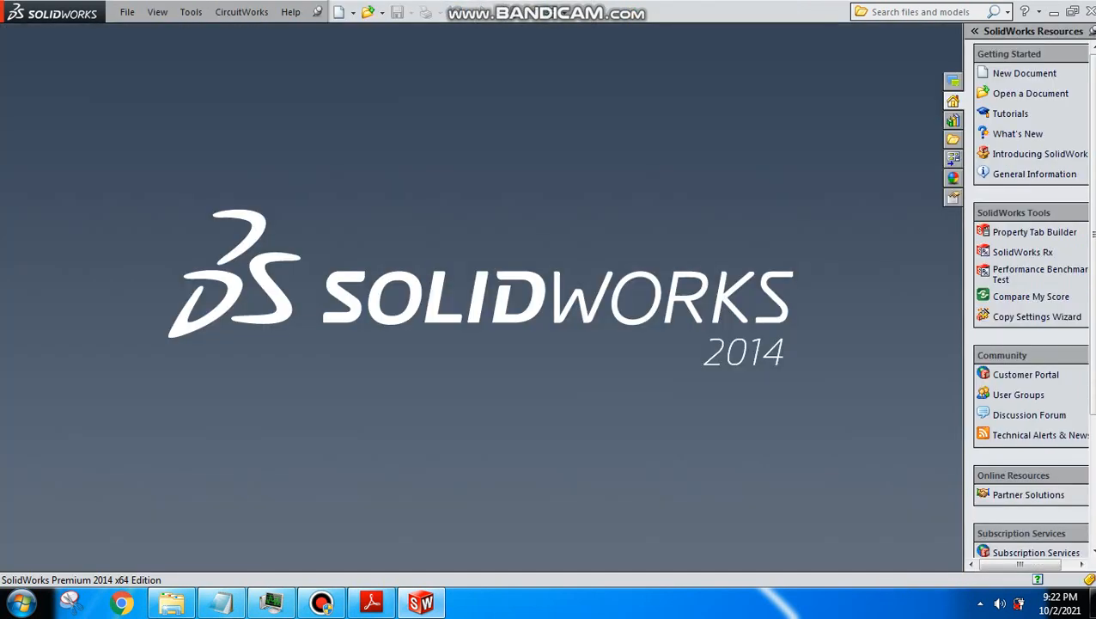